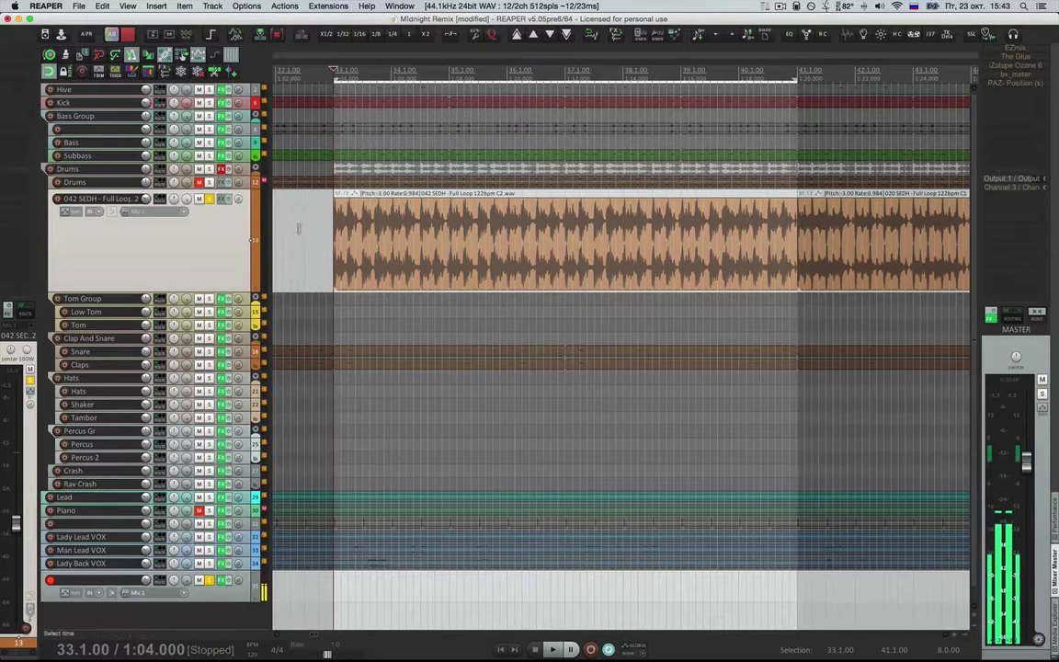
- Play back the soloed drum loop on track 13 from bar 33, and stop playback
key(space)
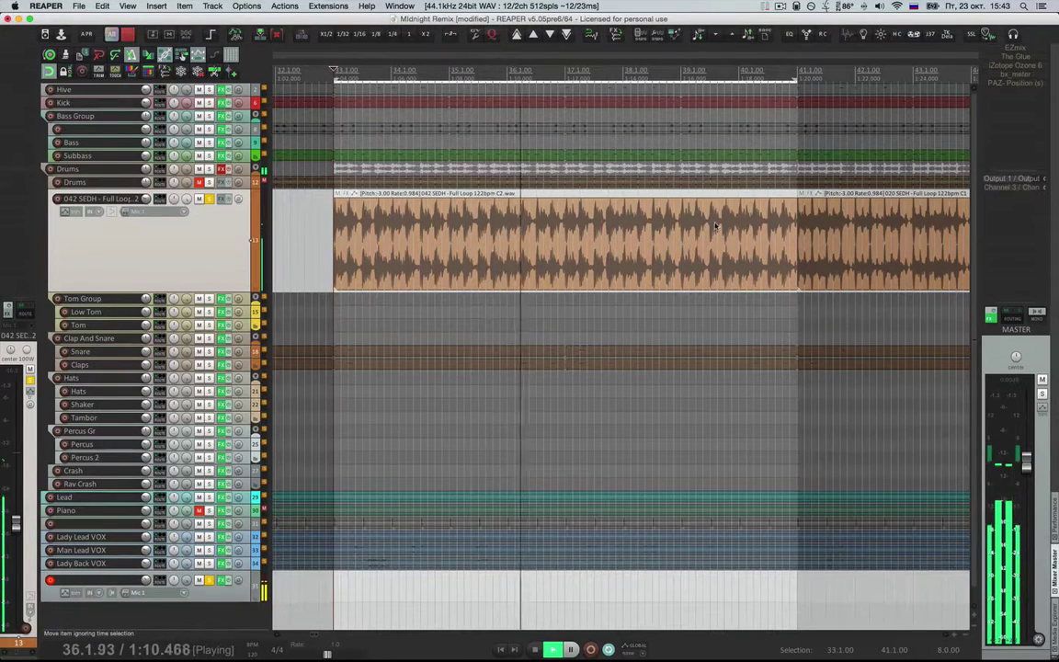
key(space)
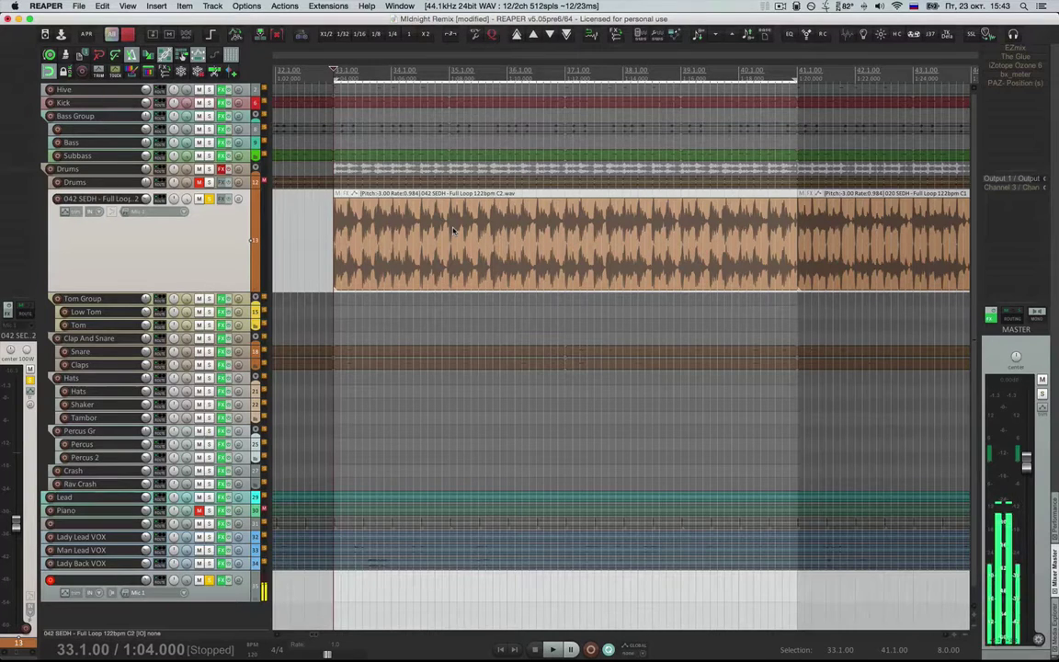
scroll(469, 232, left, 3)
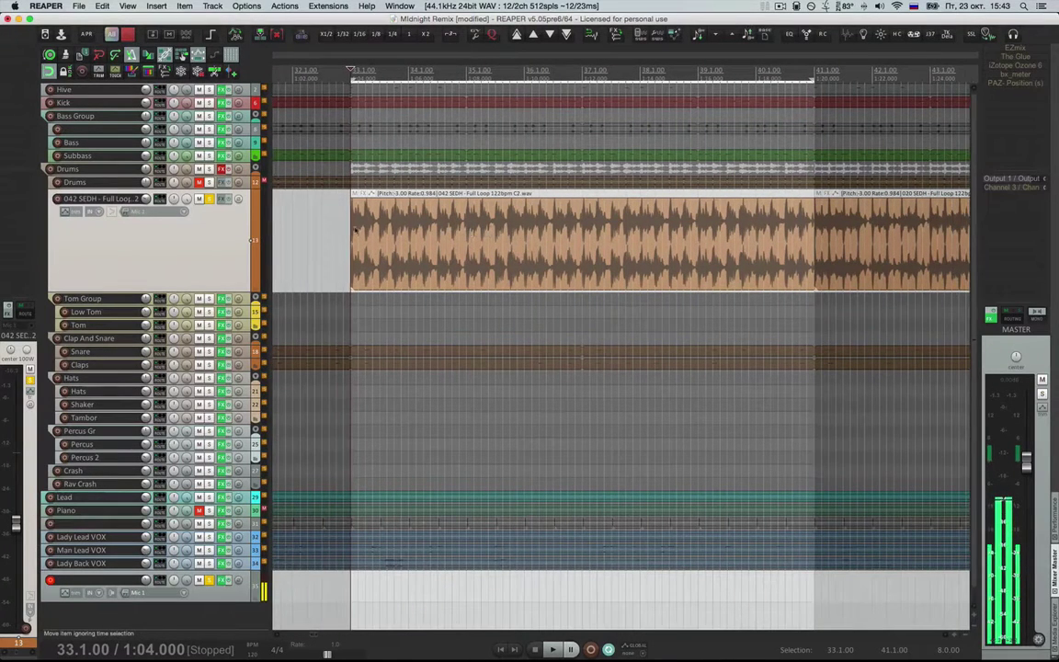
- Add JS: 3-Band Joiner to track 13's effects chain, and place JS: 3-Band Splitter before it
click(222, 199)
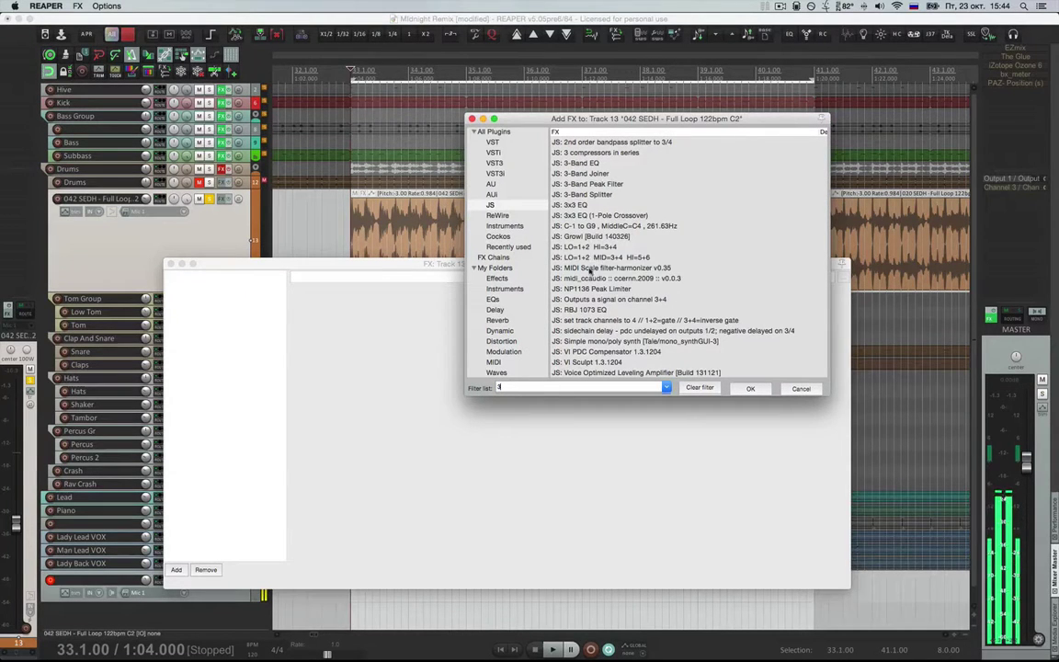
drag(581, 174, 339, 309)
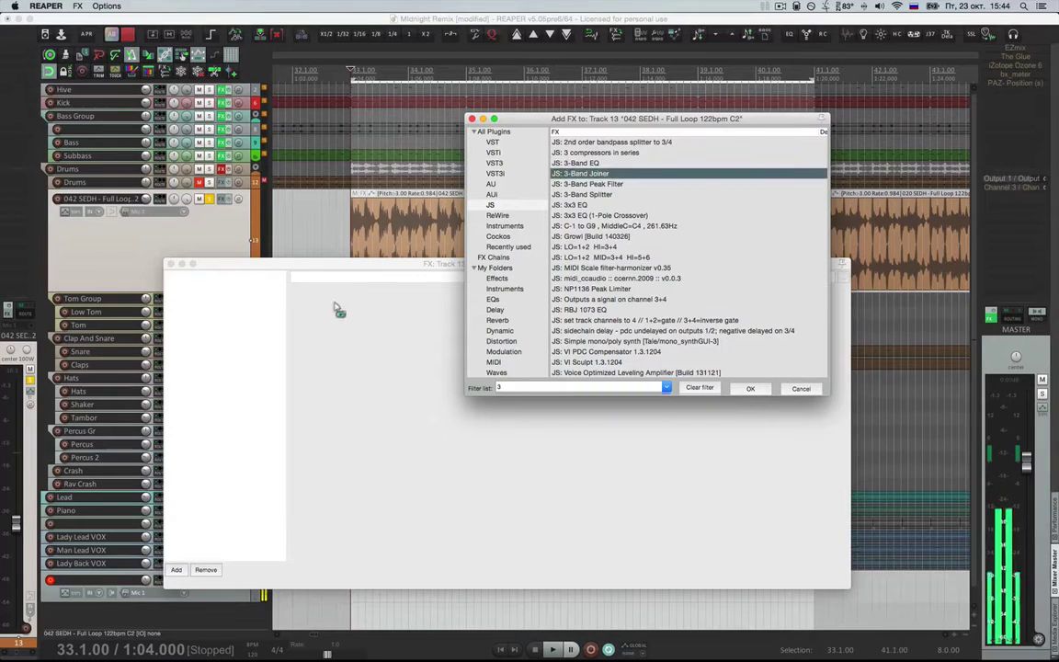
drag(231, 322, 231, 323)
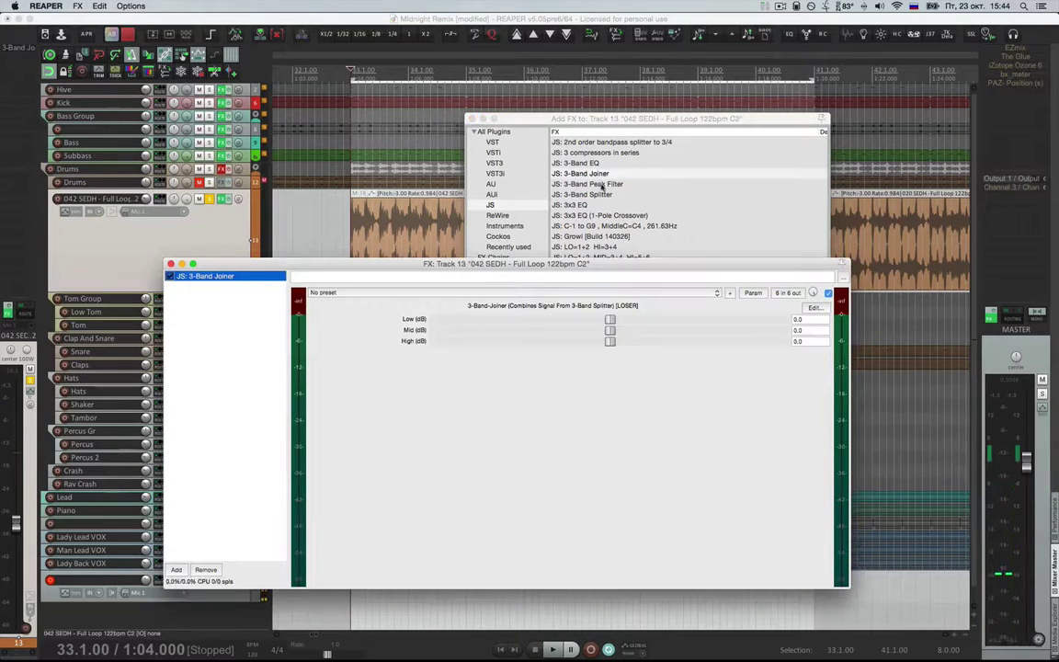
drag(591, 197, 199, 273)
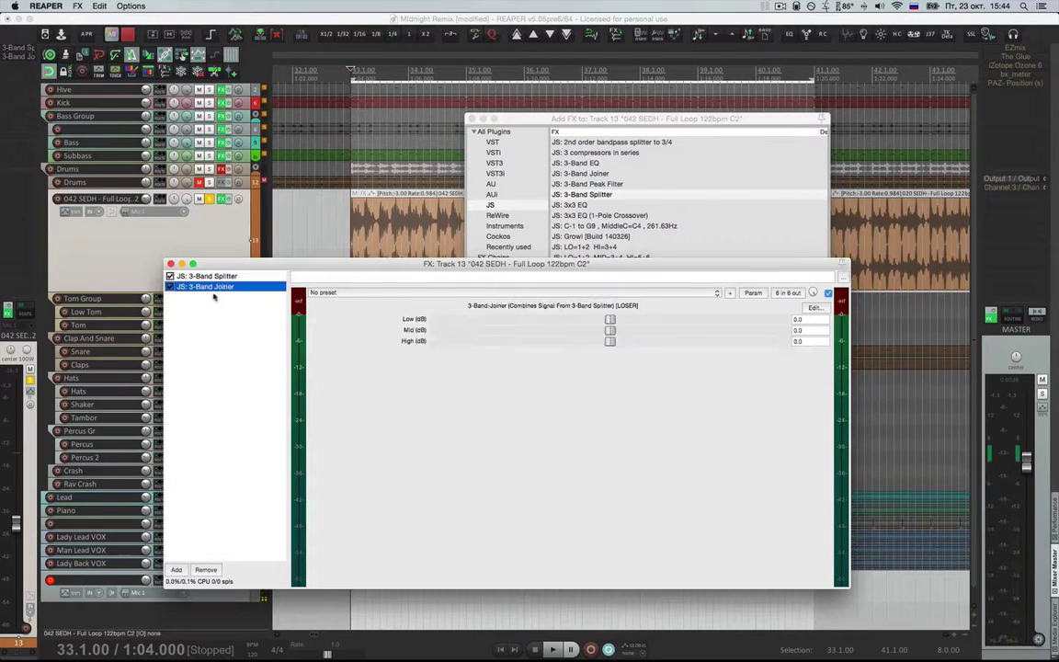
click(219, 277)
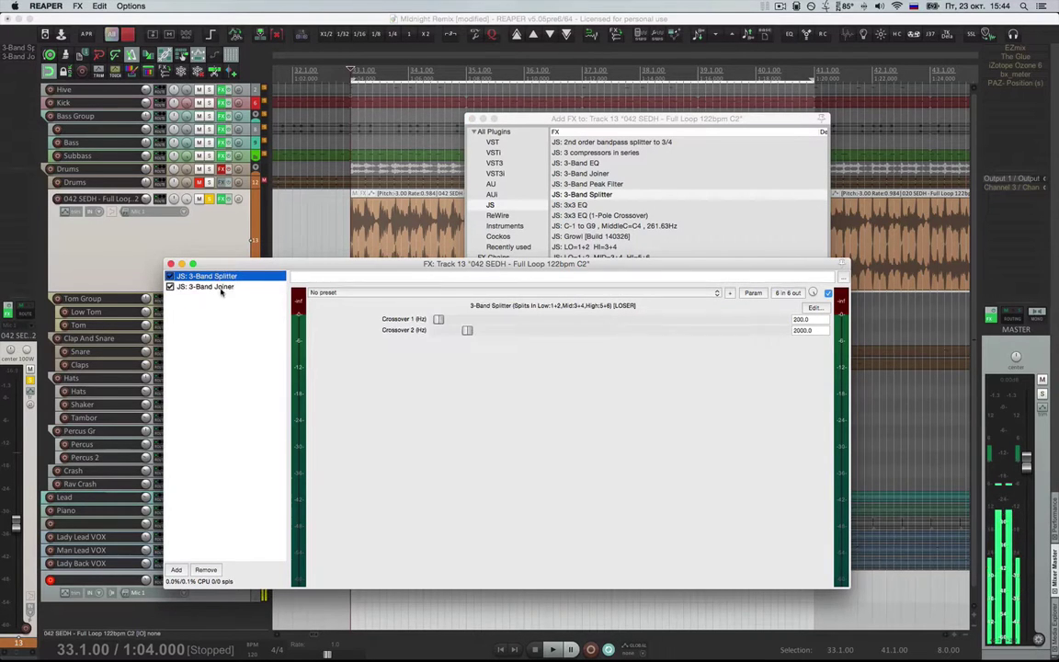
click(471, 121)
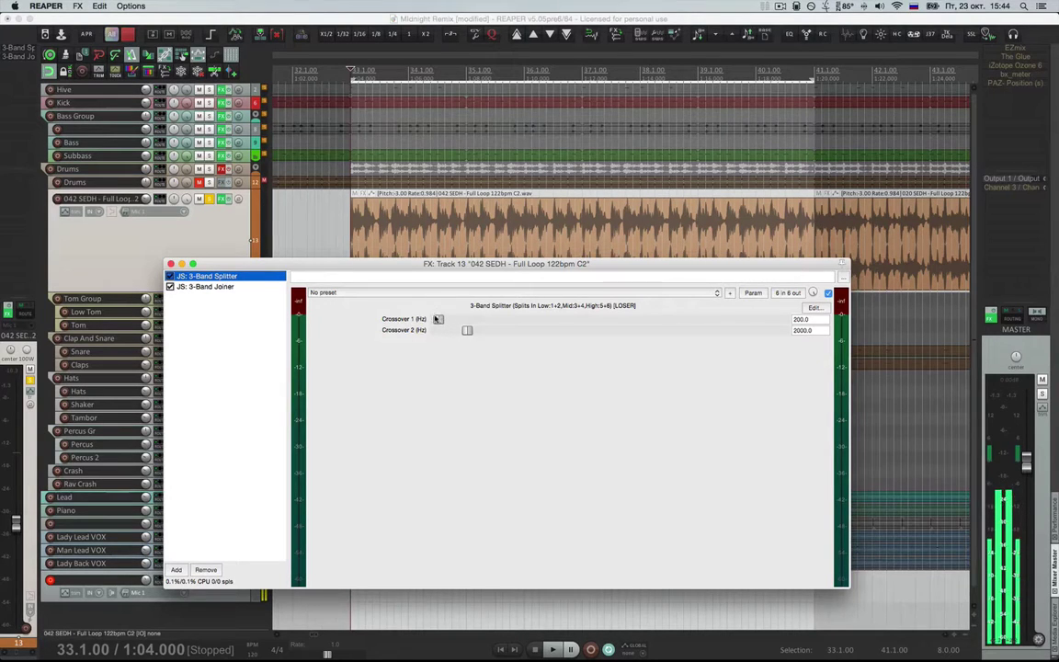
- Raise the 3-Band Splitter's Crossover 2 to about 13521 Hz, and view the 3-Band Joiner's band levels
drag(466, 331, 574, 334)
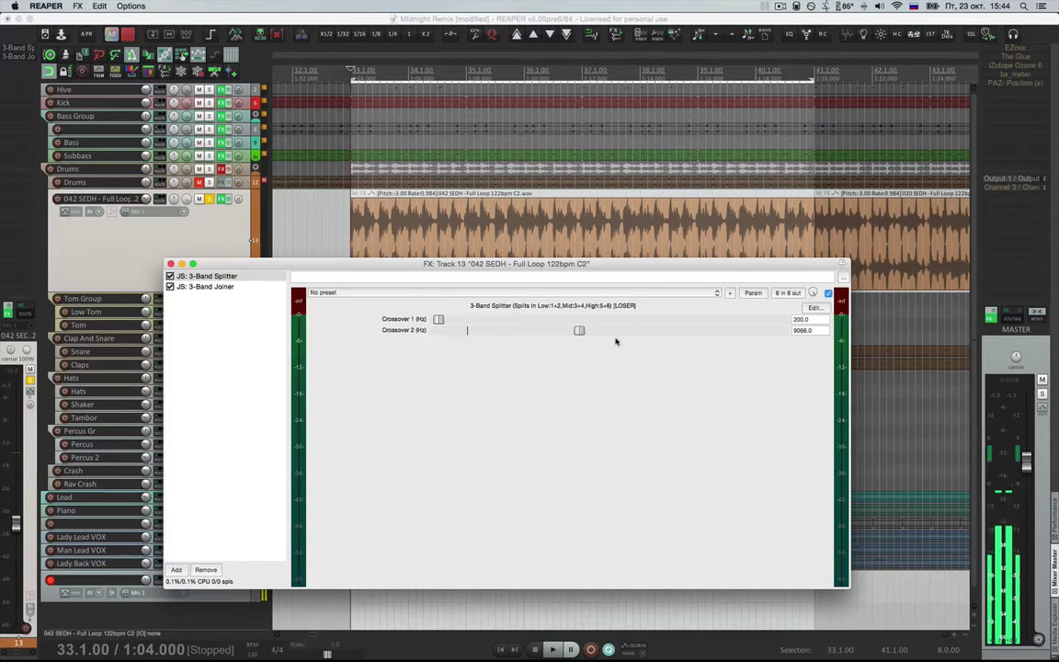
drag(590, 334, 654, 334)
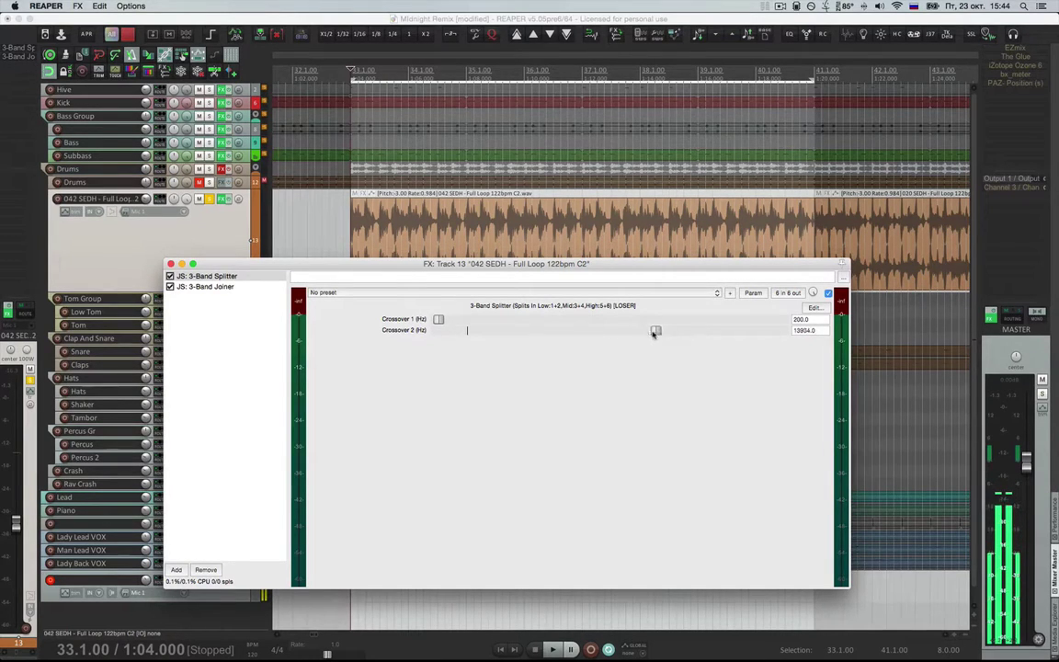
click(204, 286)
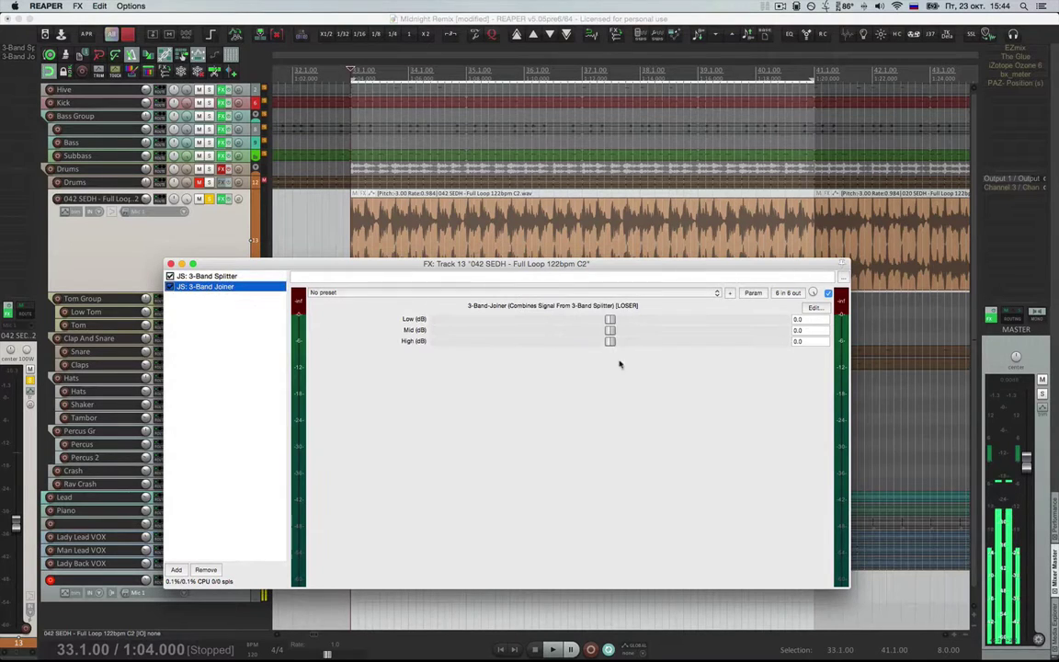
- Remap the 3-Band Splitter's pins so only inputs 1 and 2 are connected, with outputs 1 to 6 routed to channels 1 to 6
click(221, 275)
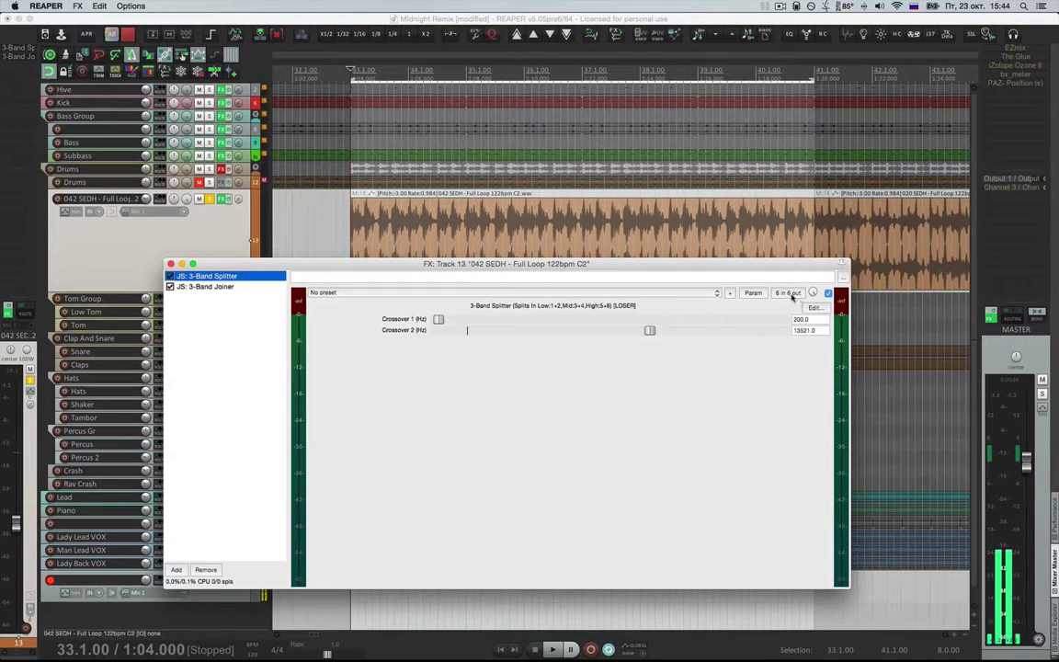
click(788, 292)
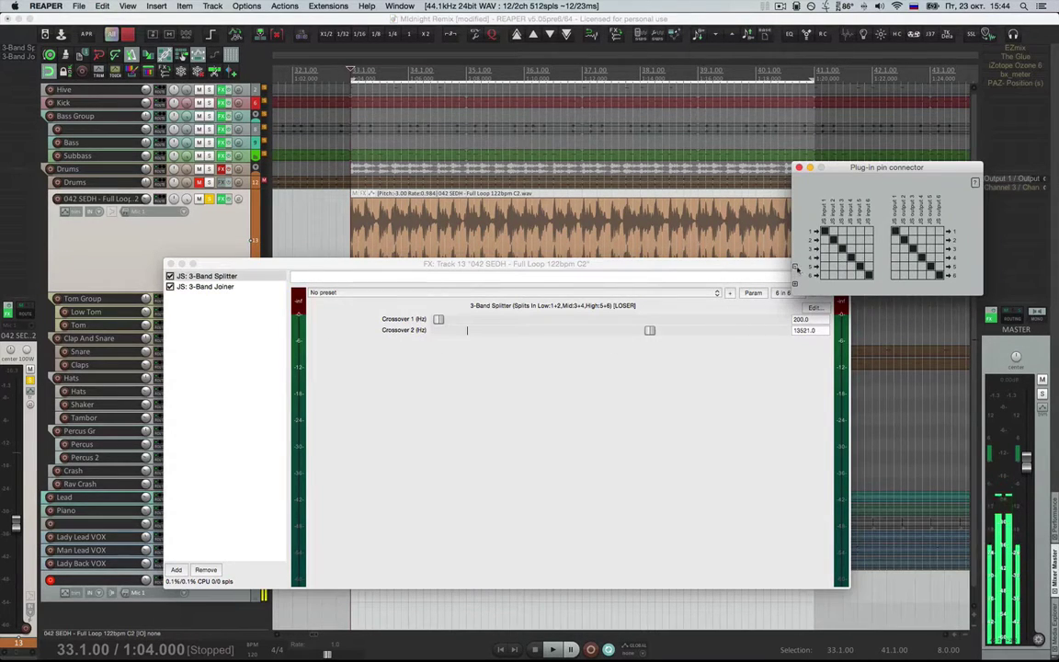
click(796, 267)
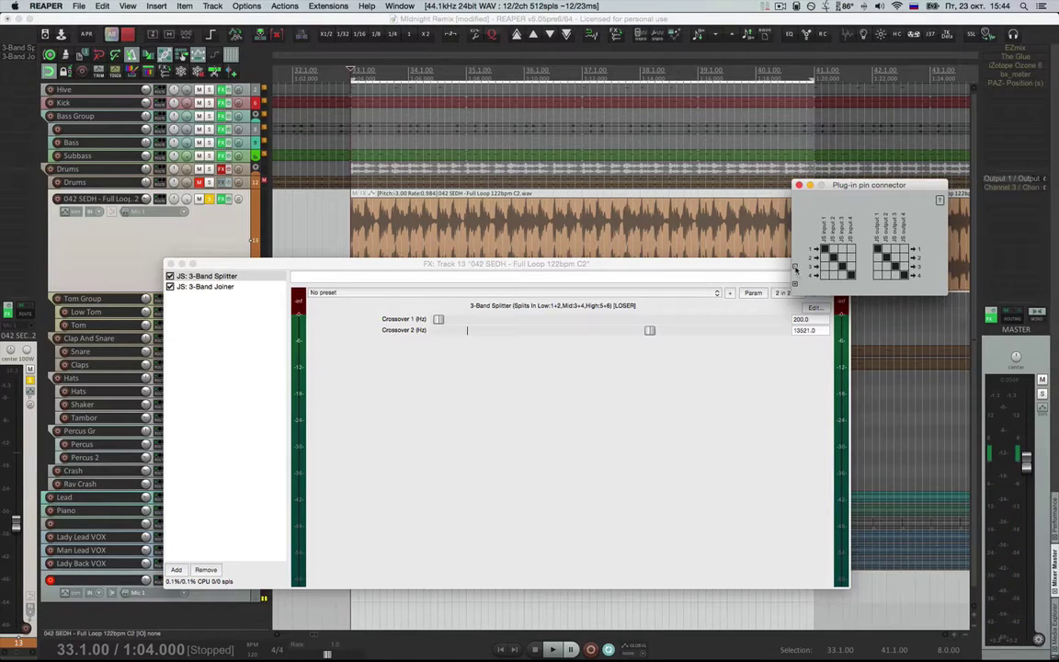
click(796, 266)
drag(838, 202, 756, 164)
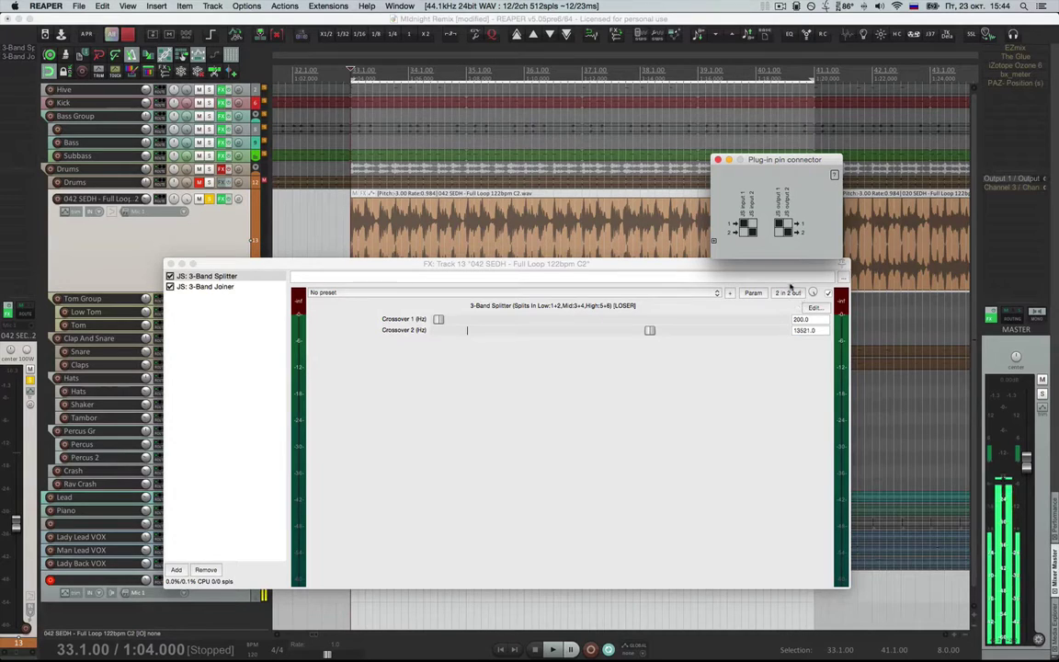
click(714, 241)
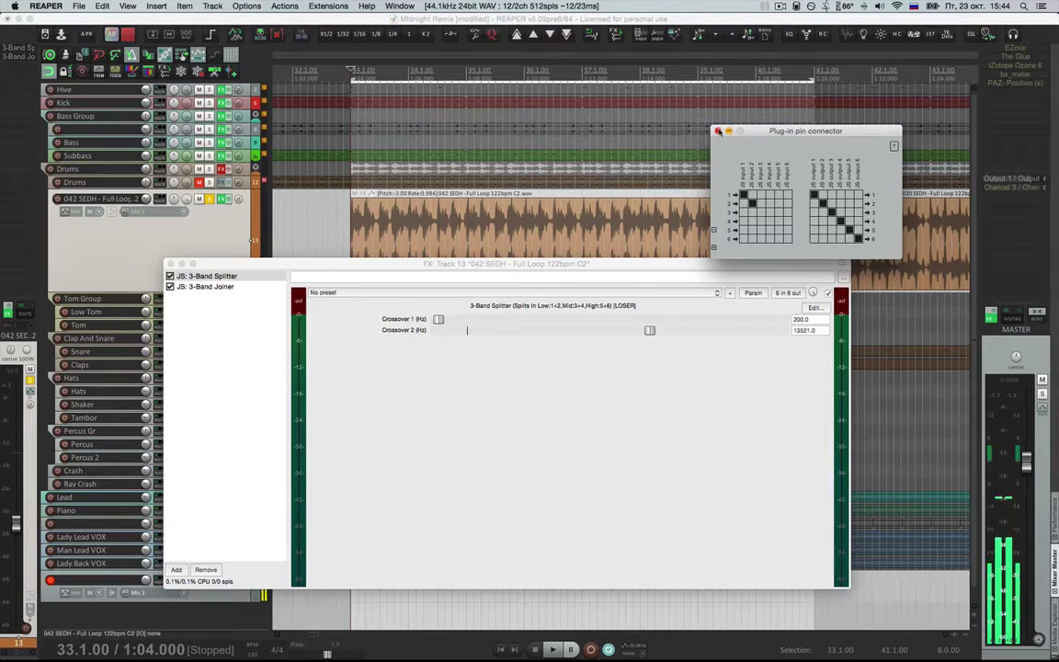
click(718, 132)
- Disconnect outputs 3 to 6 in the 3-Band Joiner's pin routing, keeping only outputs 1 and 2 mapped
click(210, 287)
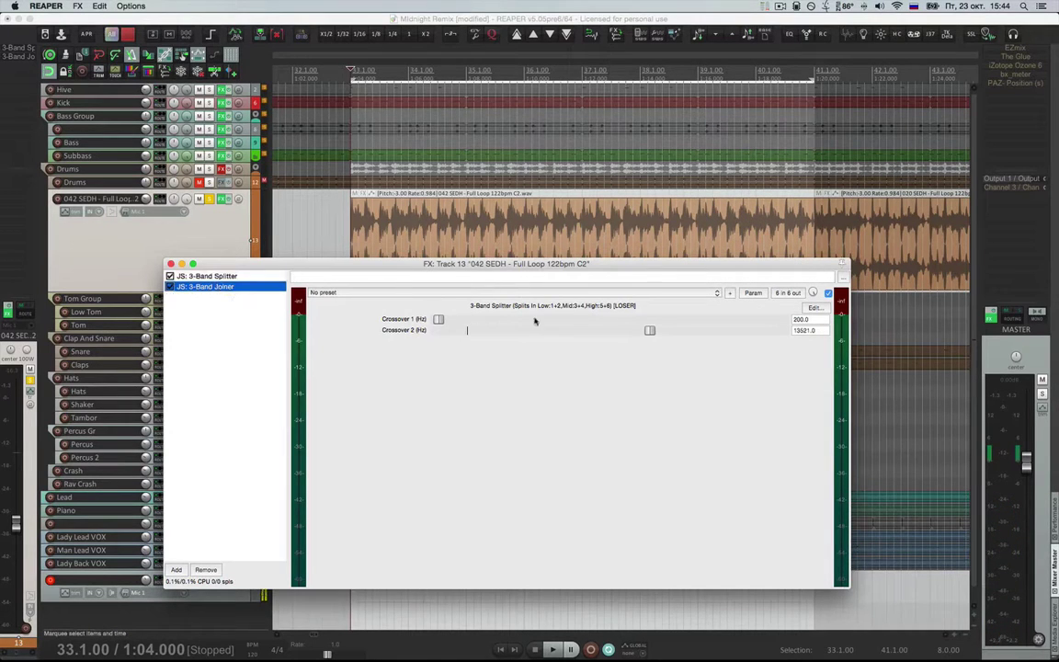
click(787, 292)
click(909, 245)
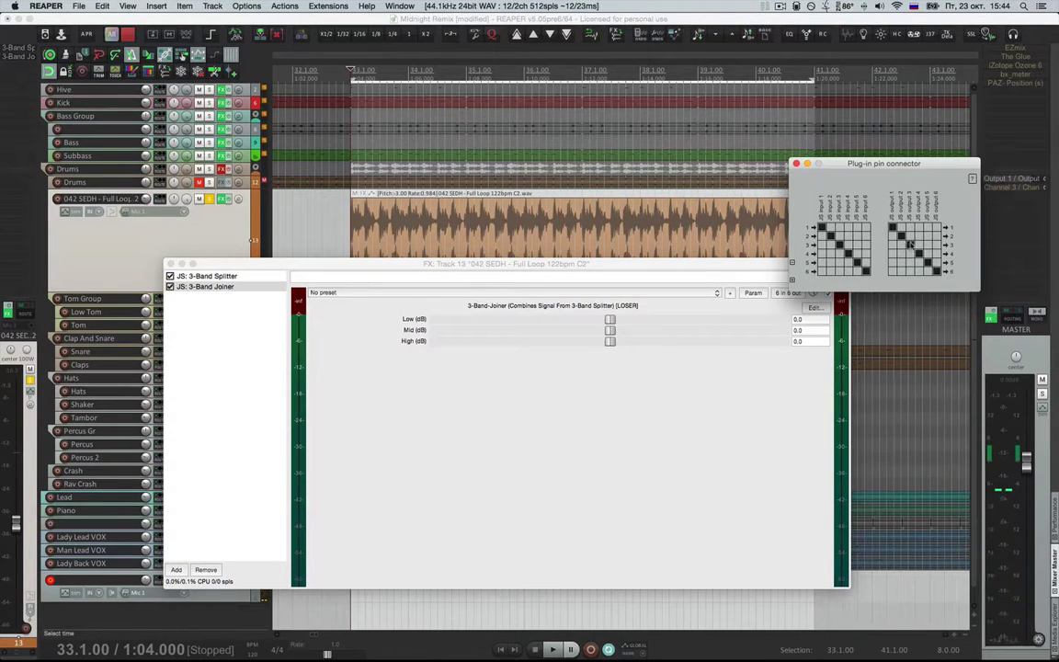
click(919, 254)
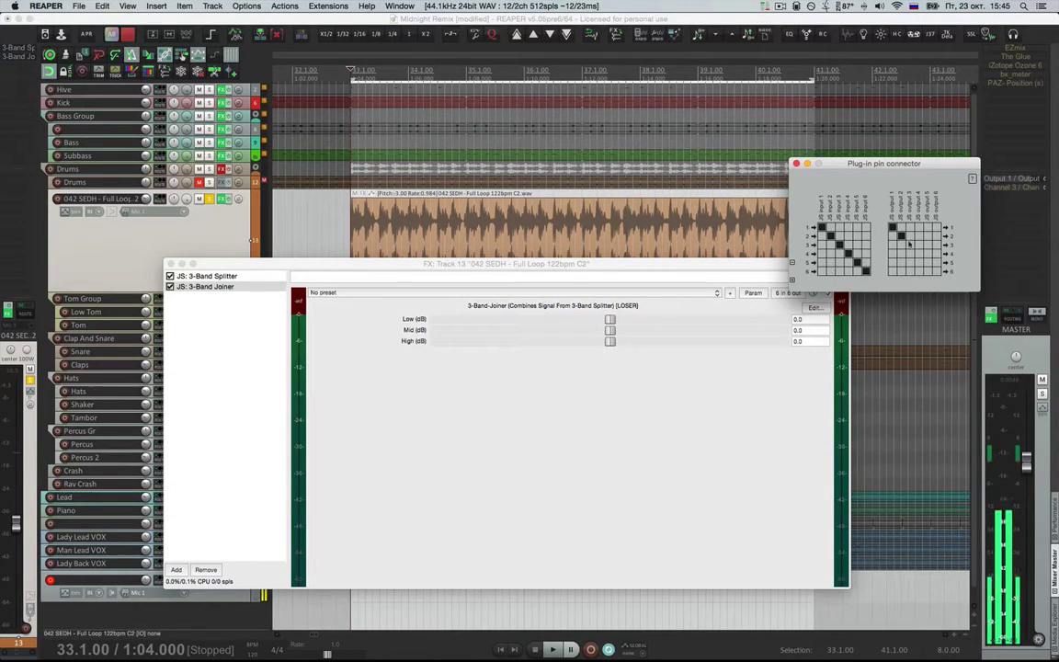
key(Escape)
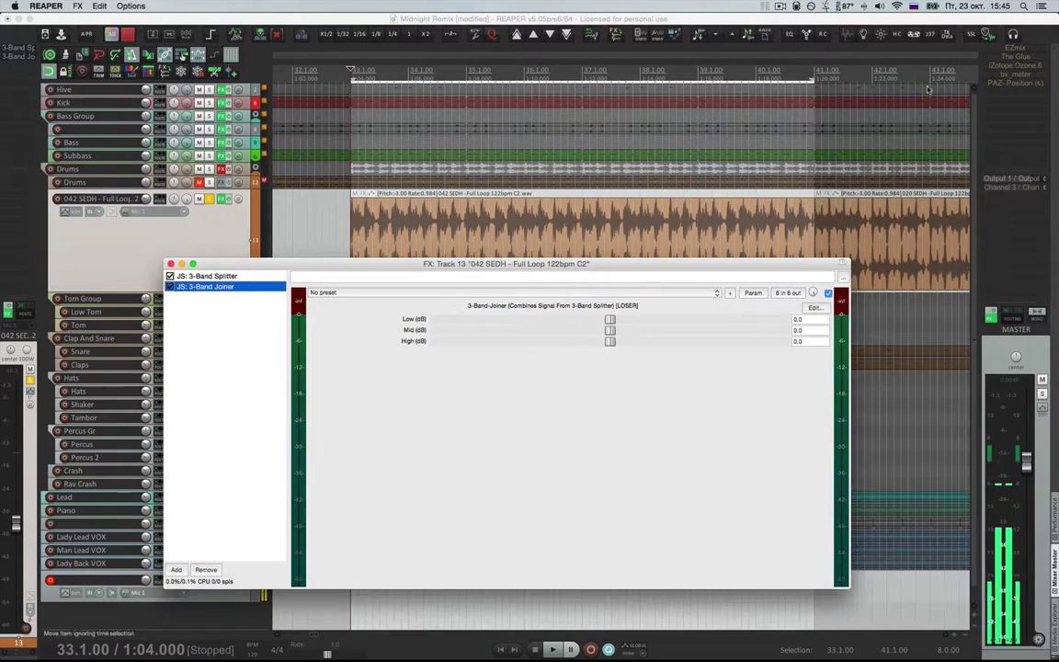
- Add ReaComp between the 3-Band Splitter and the 3-Band Joiner, and check its pin routing
double_click(236, 324)
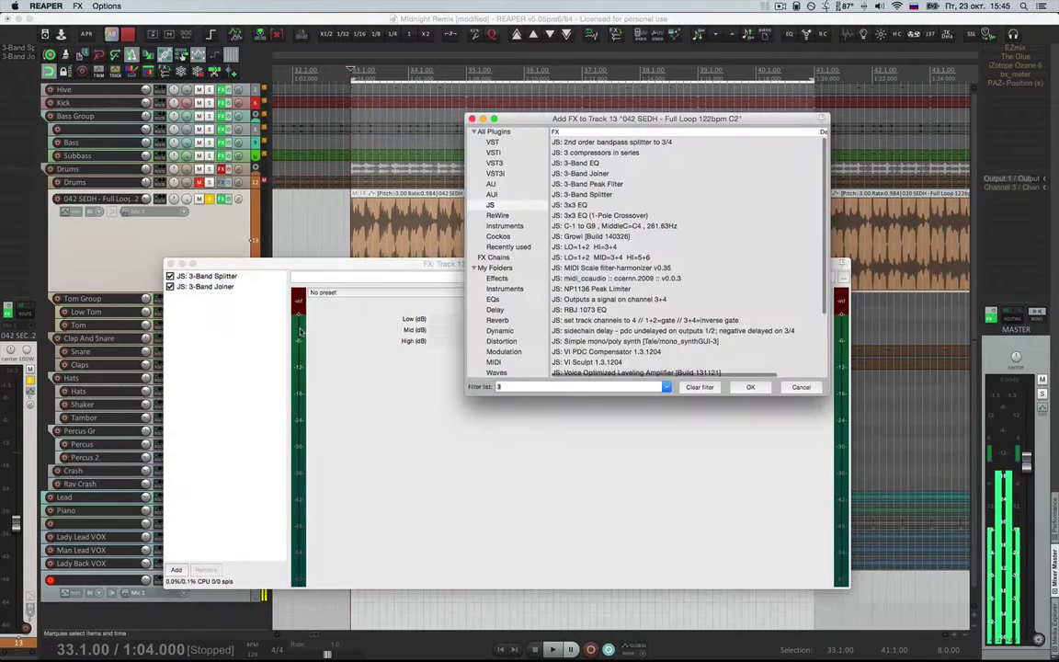
click(473, 119)
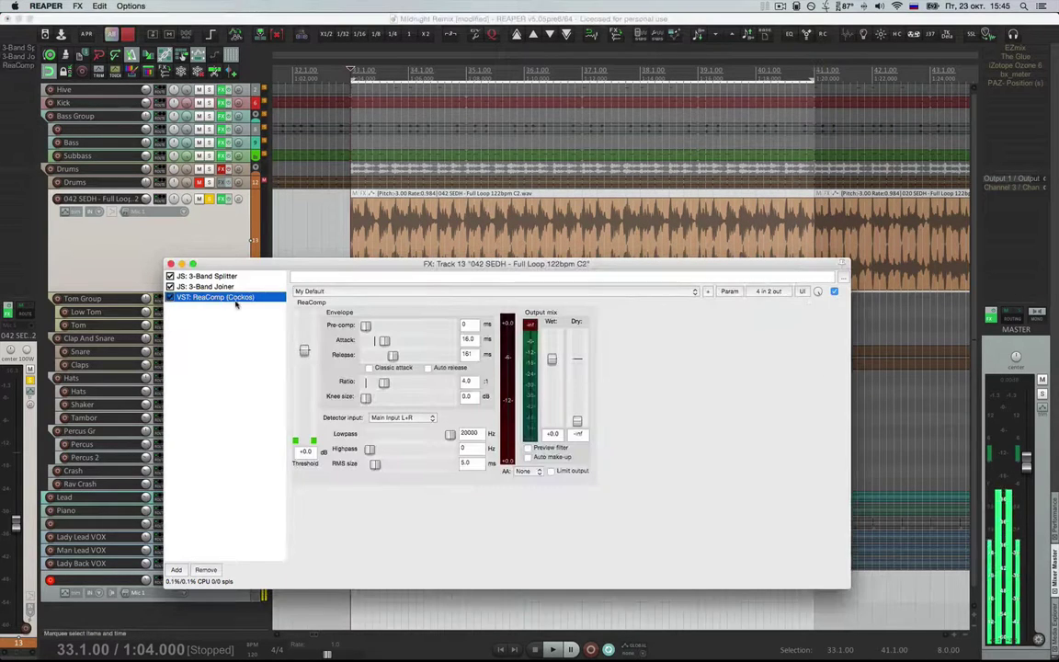
drag(235, 302, 236, 286)
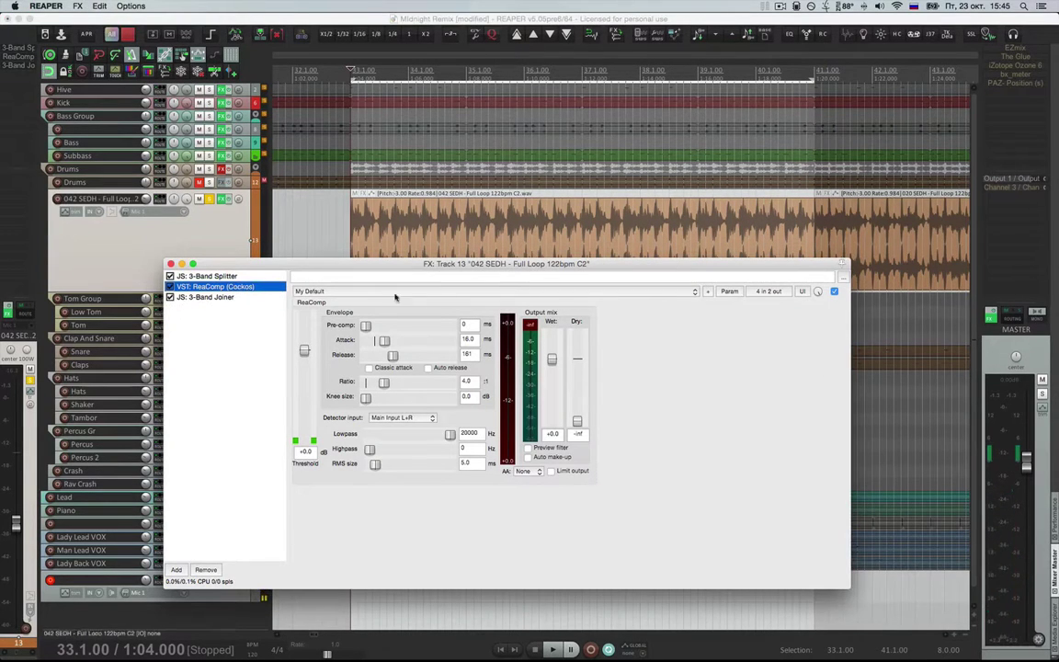
click(763, 293)
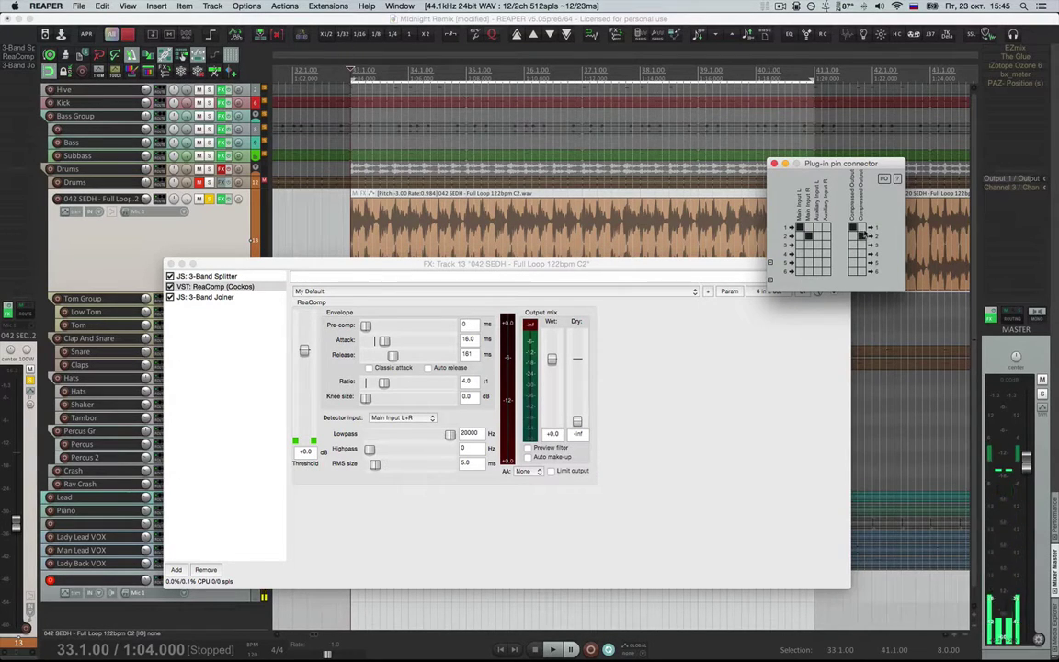
click(773, 163)
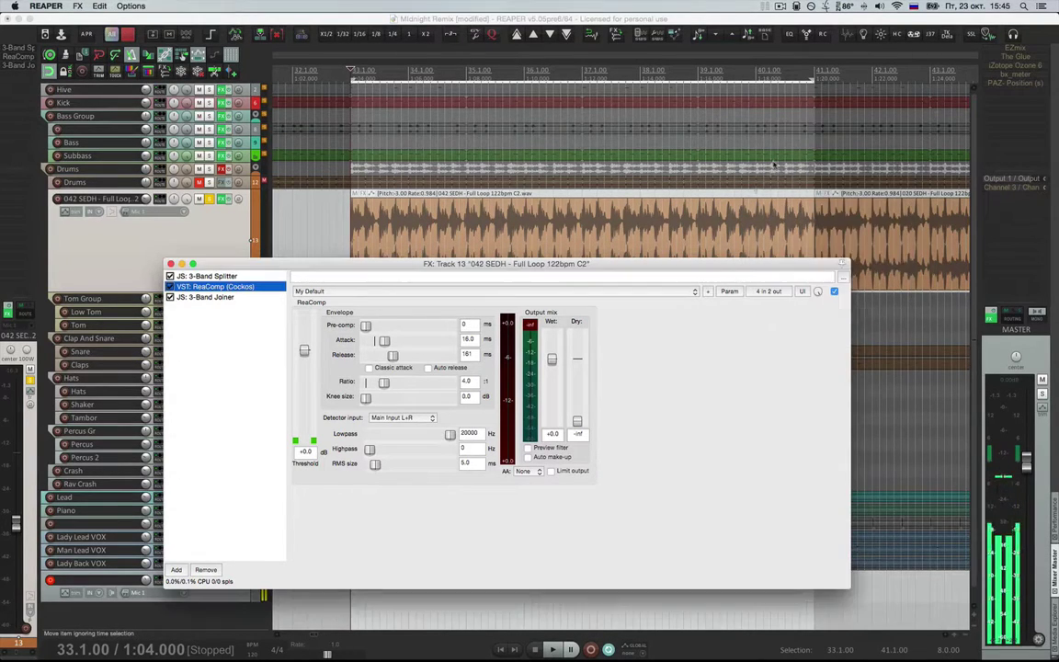
- Find the HeadCrusher plug-in by filtering for "head" and add it to track 13's effects chain
double_click(208, 338)
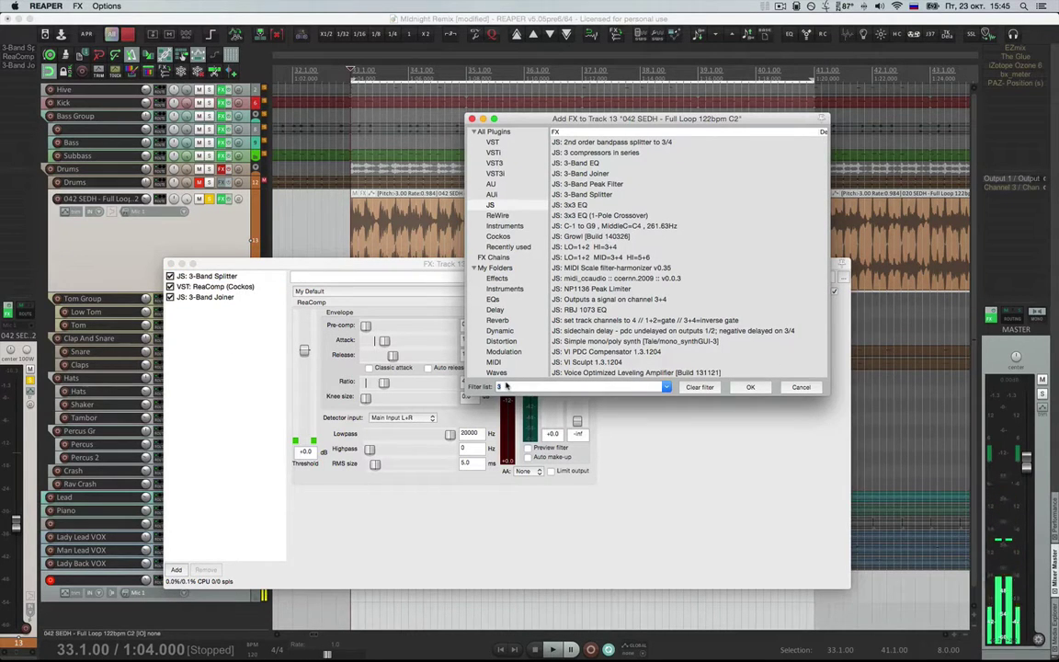
text(de)
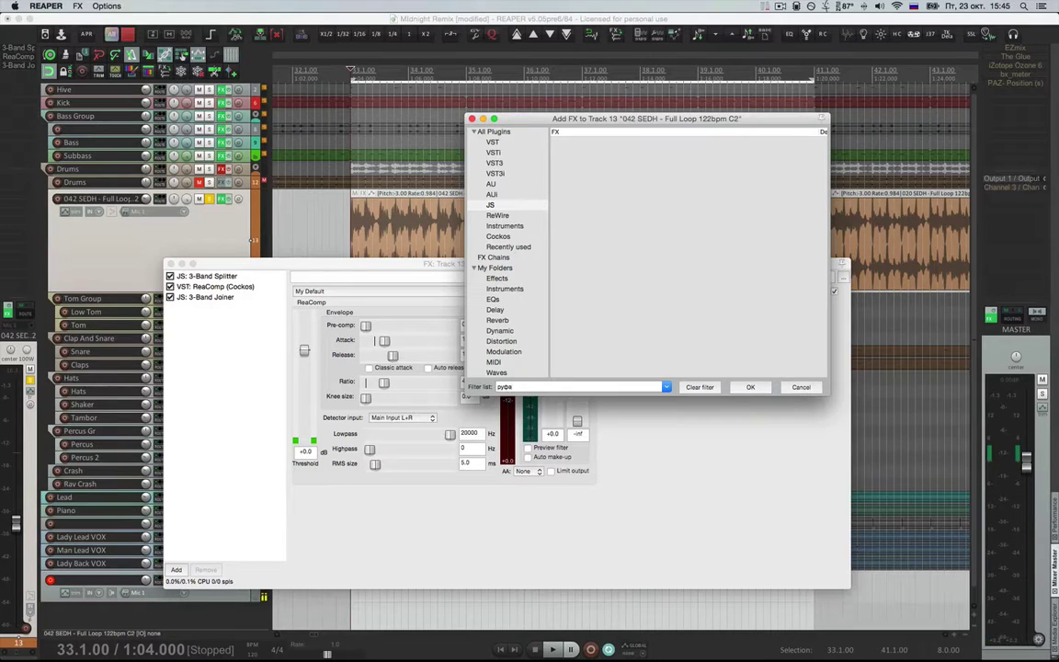
key(BackSpace)
key(BackSpace)
key(BackSpace)
key(BackSpace)
text(head)
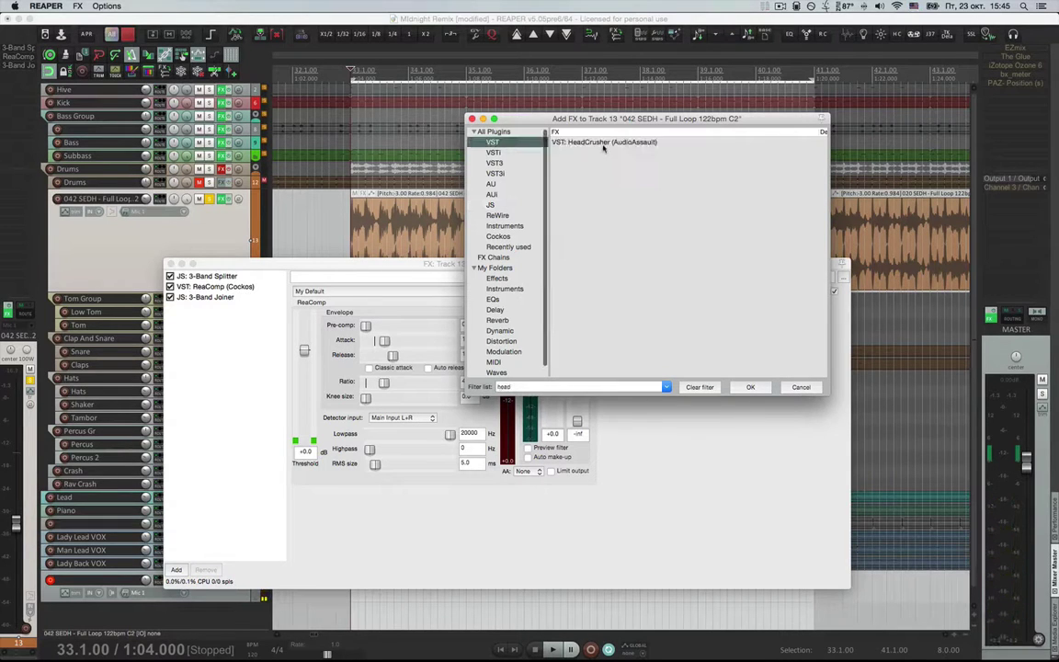
double_click(604, 144)
drag(484, 265, 587, 184)
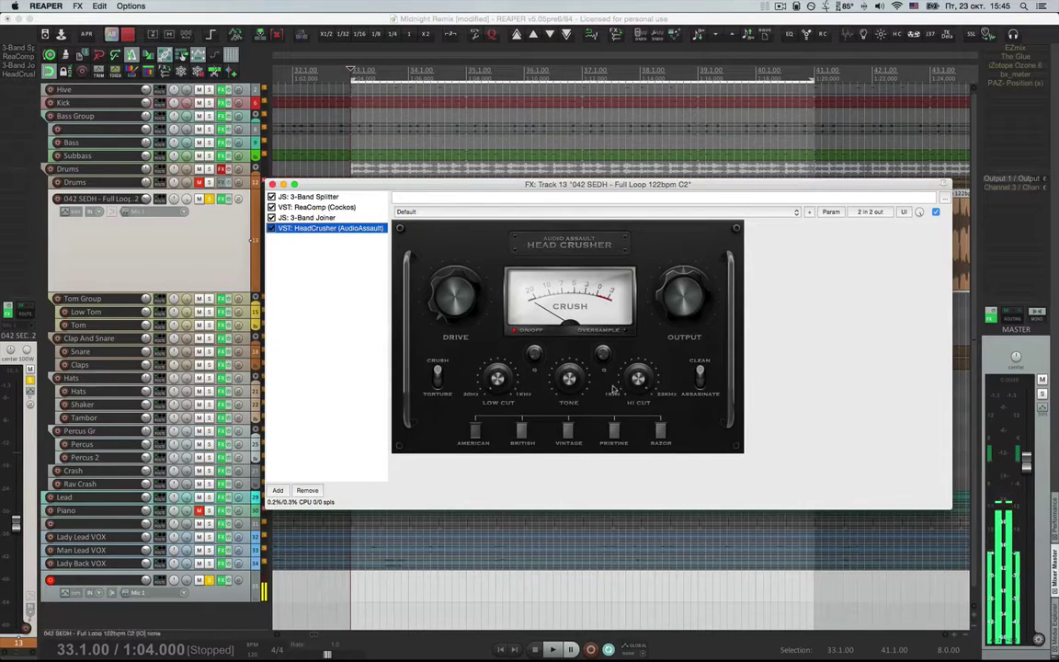
click(556, 352)
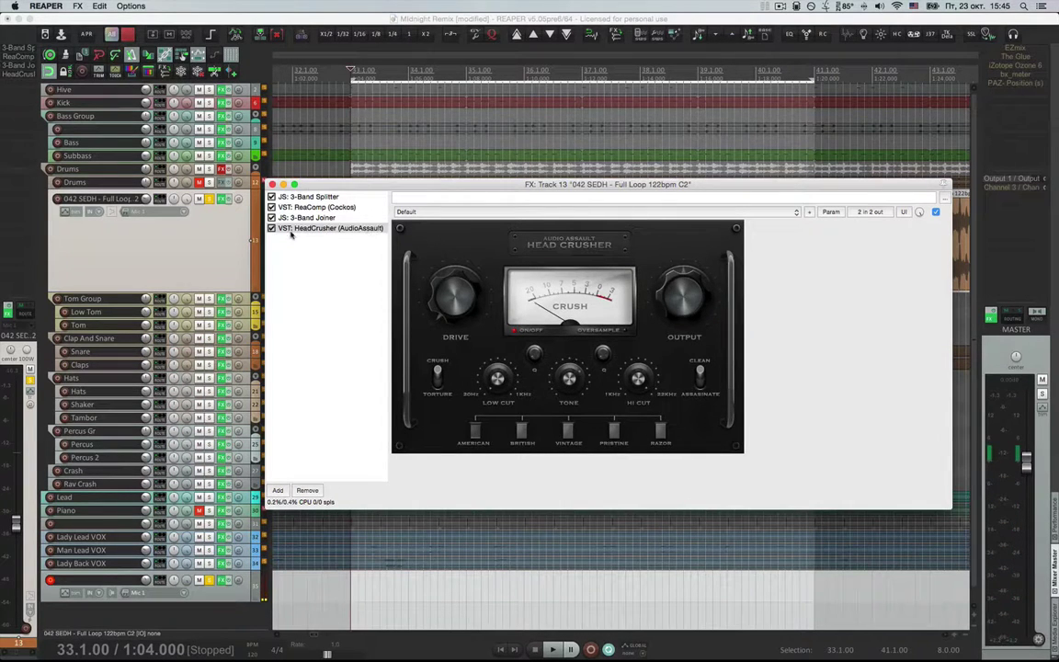
- Add JS: Delay from the Delay folder, and order the chain so HeadCrusher and Delay precede the 3-Band Joiner
double_click(322, 274)
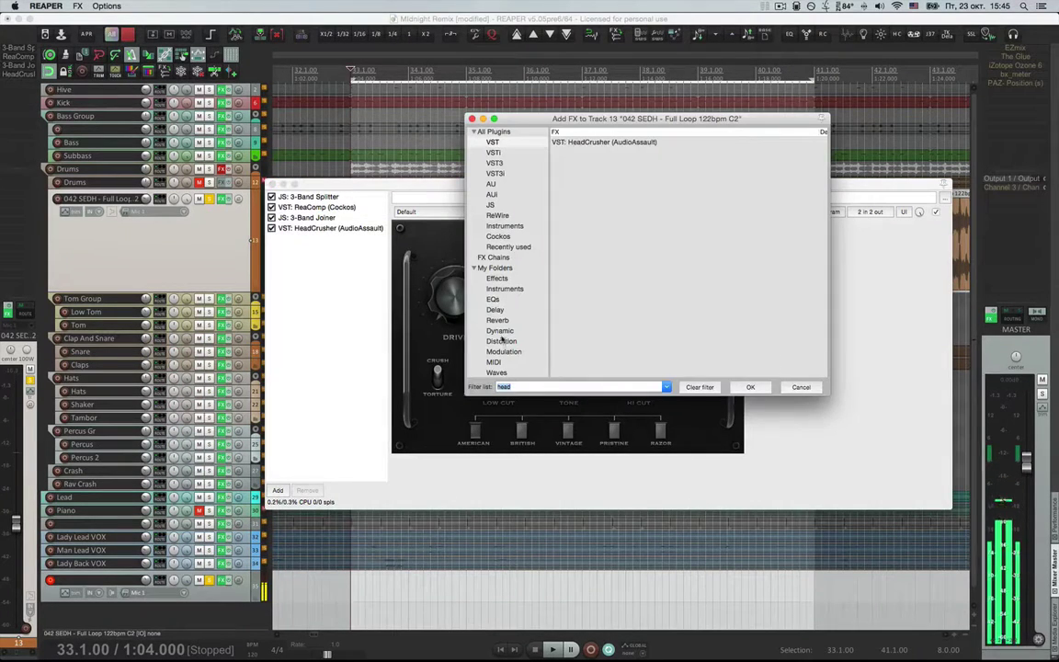
click(496, 311)
click(698, 387)
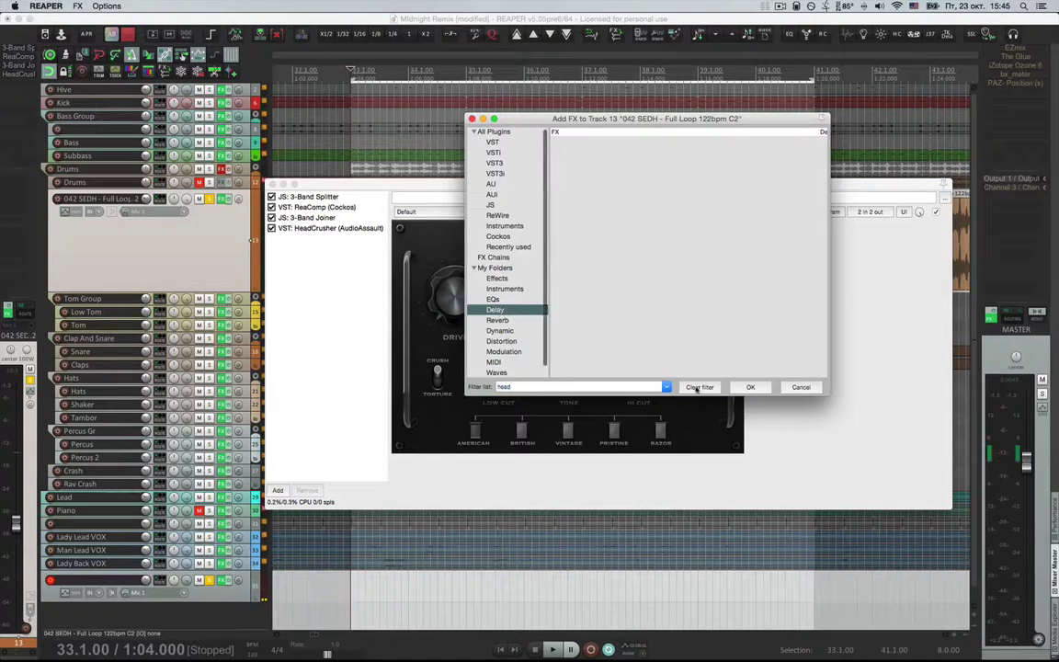
double_click(581, 331)
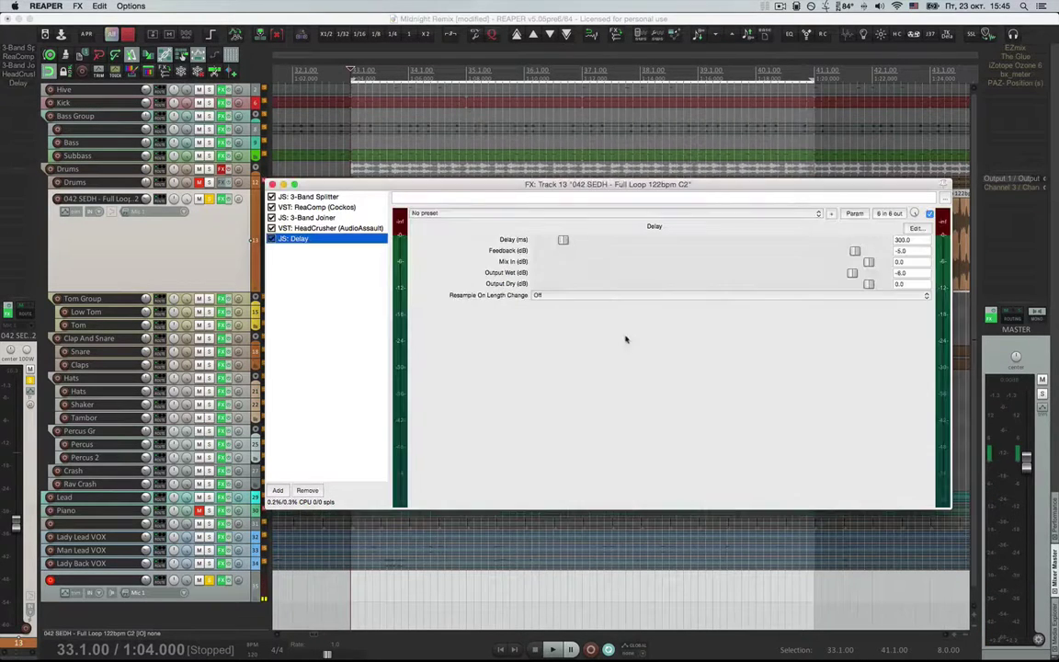
mouse_move(295, 239)
mouse_down()
mouse_move(302, 218)
mouse_move(306, 242)
mouse_move(299, 249)
mouse_move(300, 219)
mouse_up()
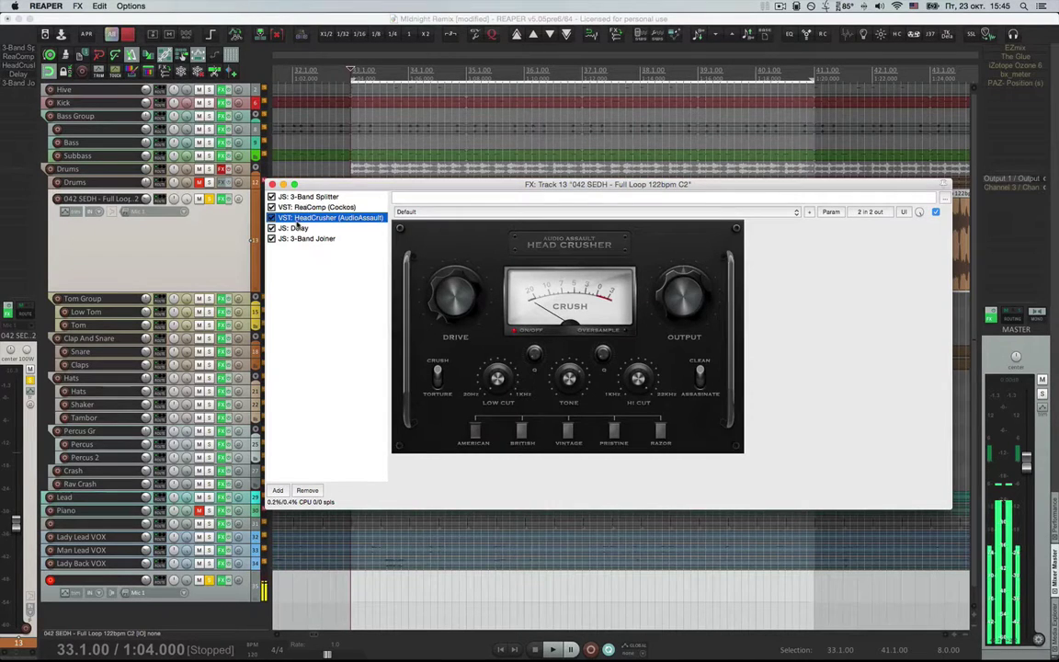
- Route HeadCrusher's two inputs and two outputs to channels 3 and 4 only in its pin routing
click(869, 211)
click(909, 165)
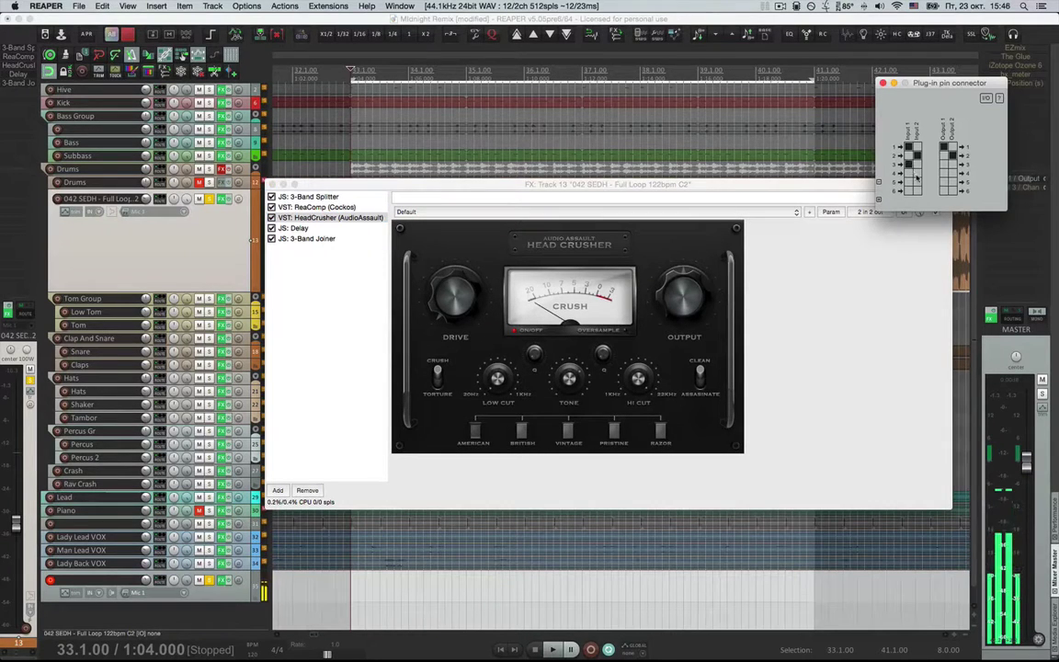
click(945, 149)
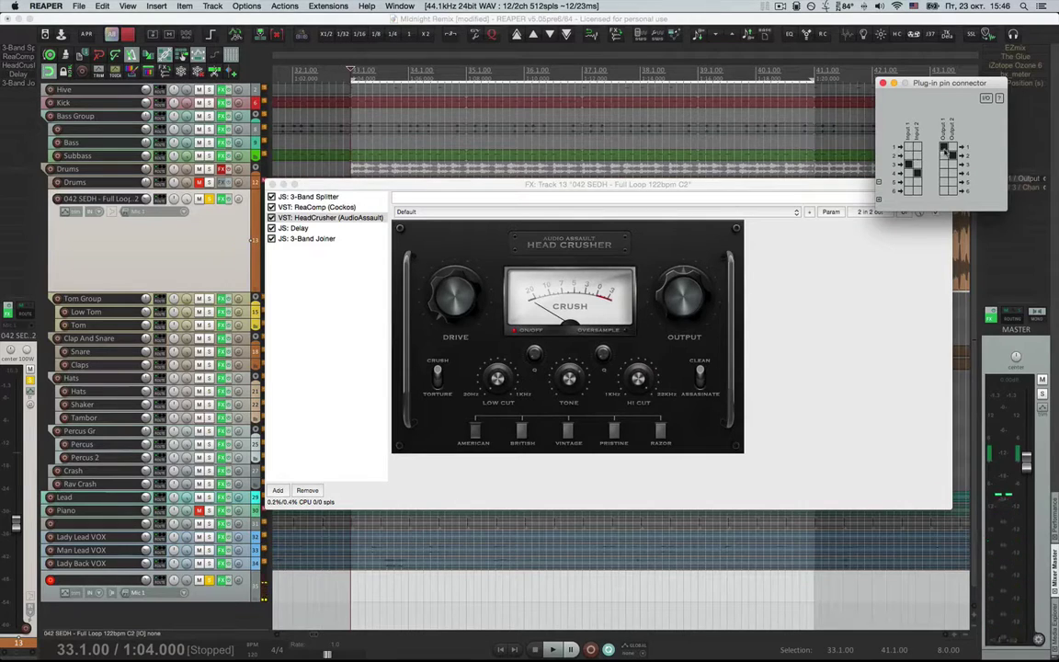
click(947, 165)
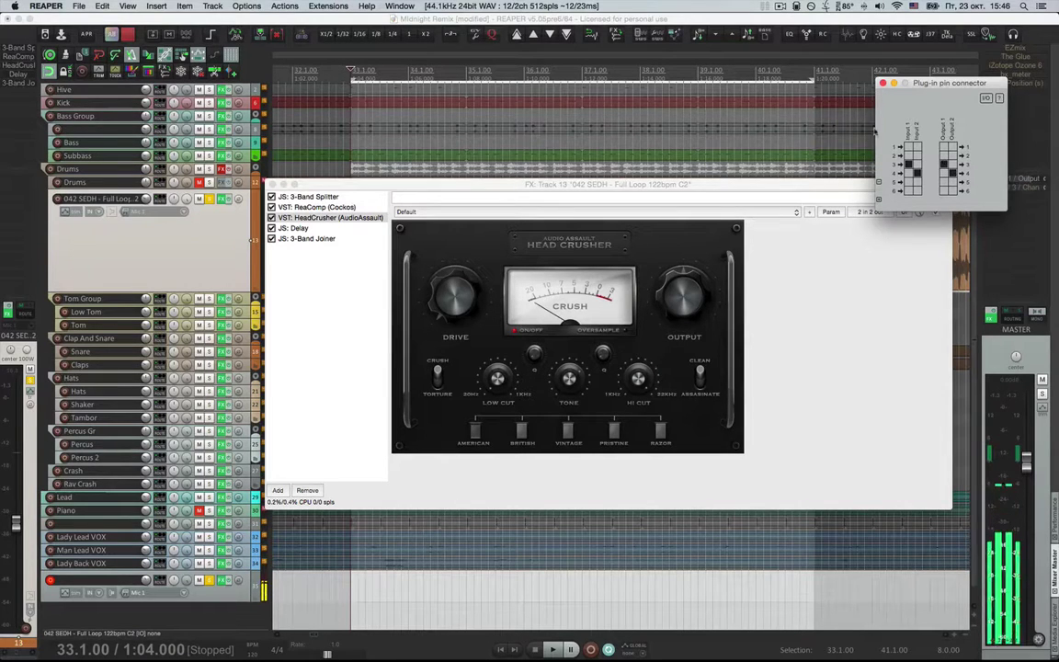
click(882, 83)
- Route JS: Delay's inputs 1 and 2 and outputs 1 and 2 to channels 5 and 6, clearing all its other pins
click(303, 229)
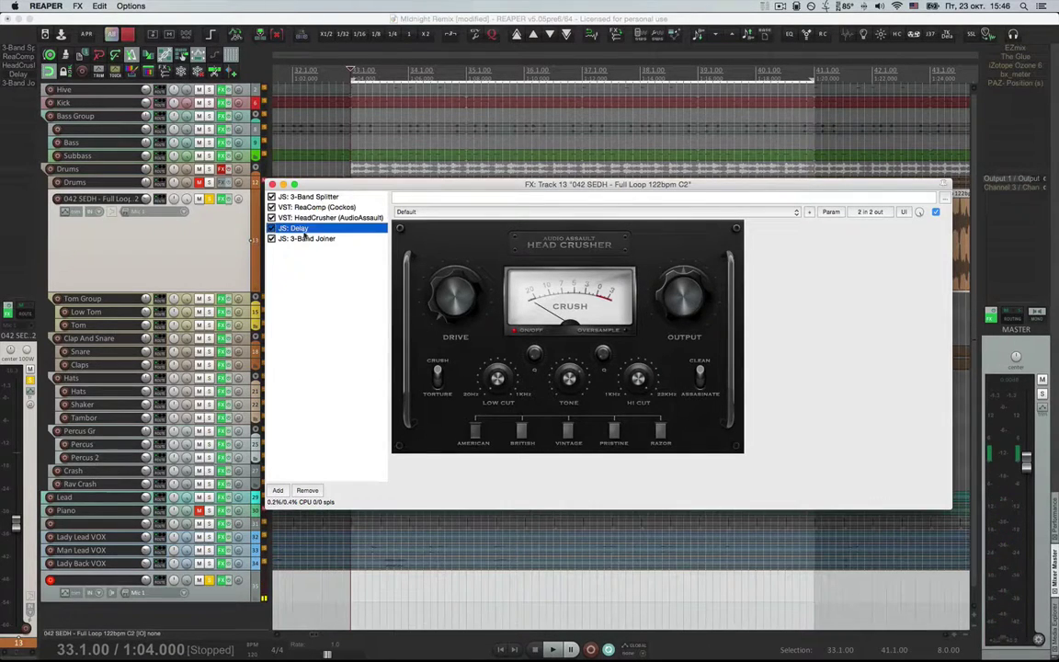
click(878, 214)
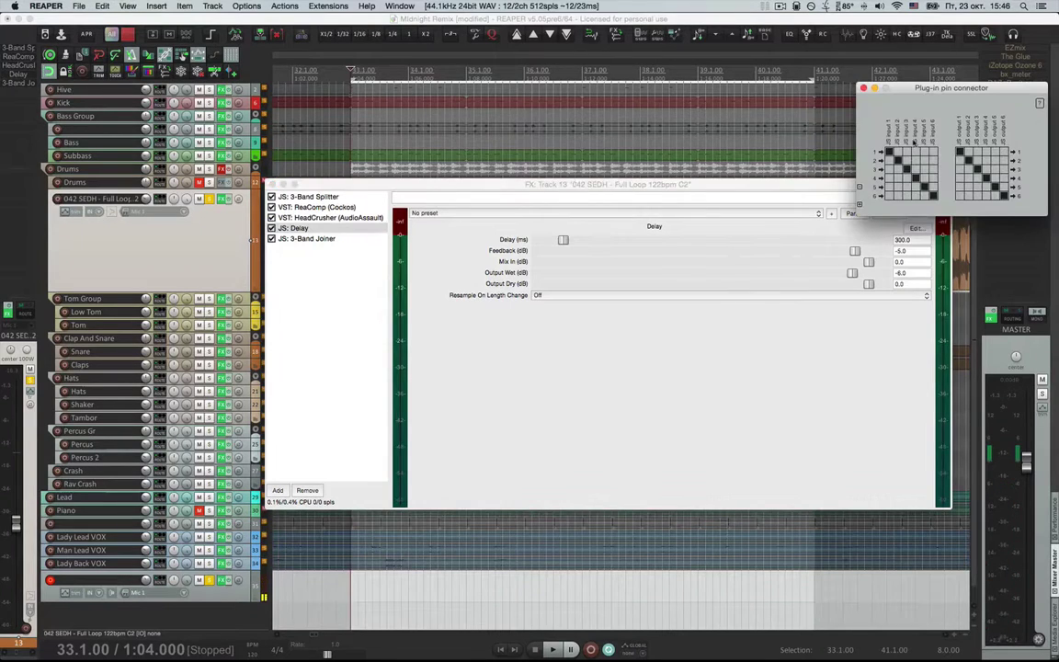
drag(897, 158, 933, 197)
click(894, 193)
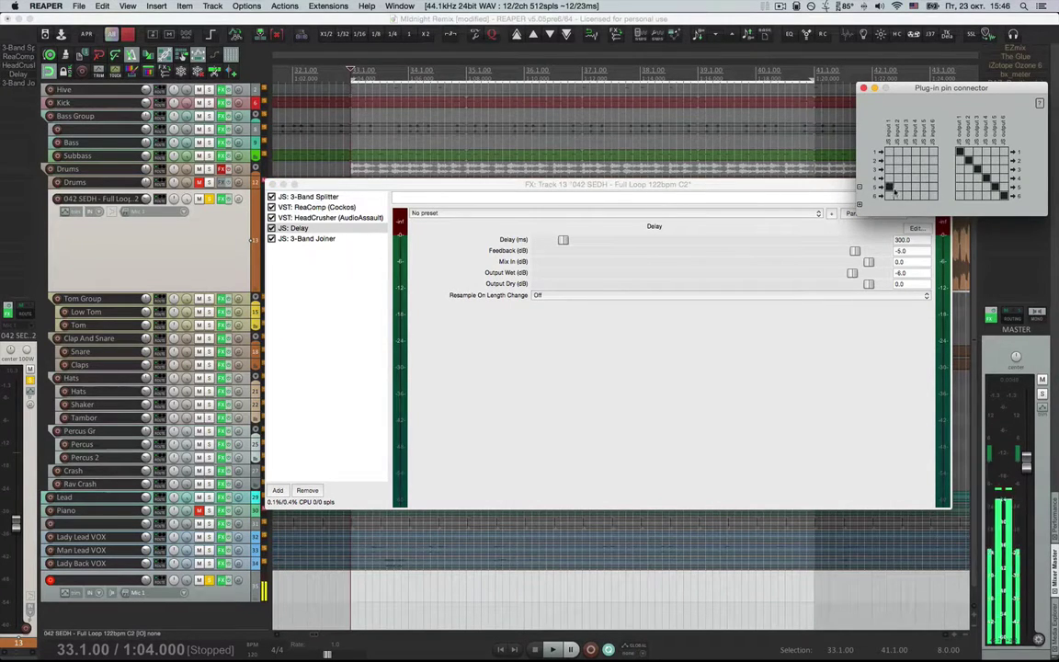
drag(959, 153, 971, 167)
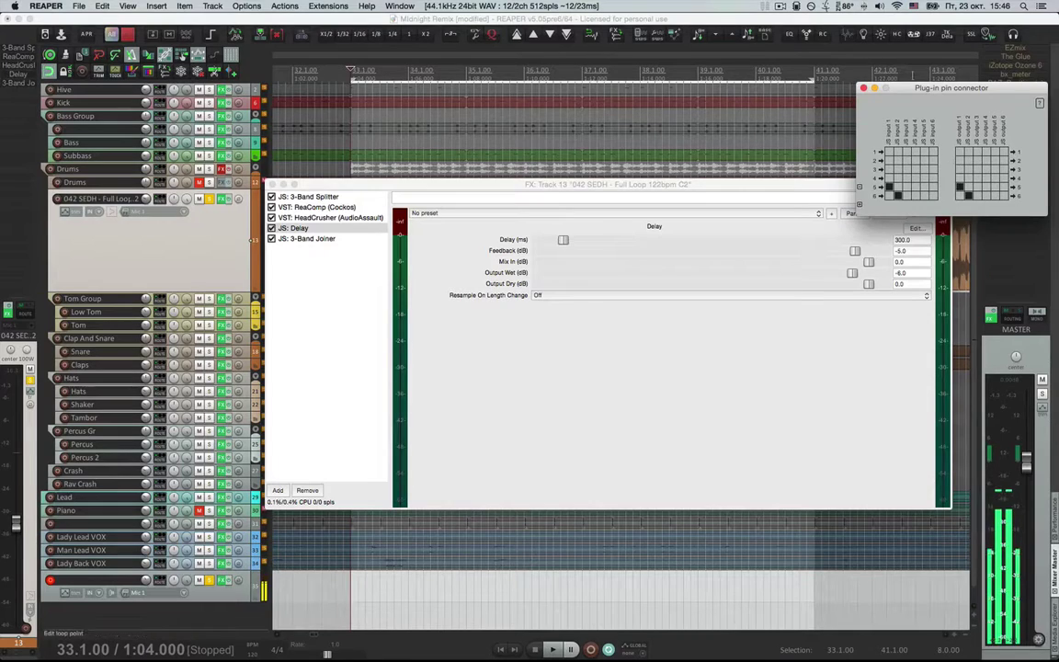
drag(903, 91, 875, 87)
click(835, 86)
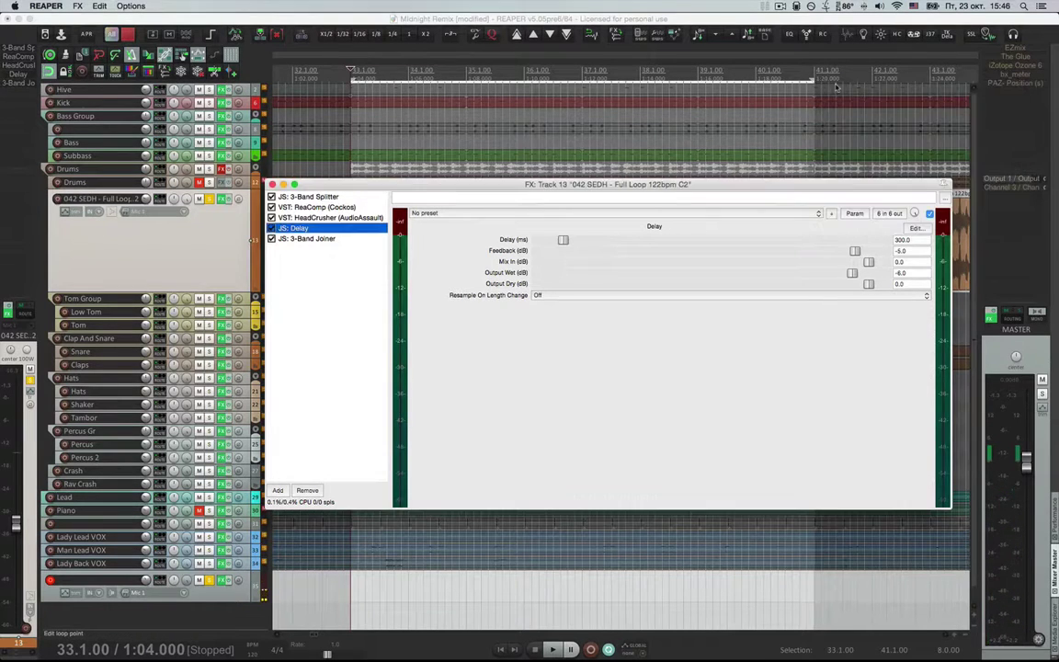
- Play the loop with Delay and HeadCrusher bypassed, and open ReaComp in its own floating window
drag(522, 192, 536, 204)
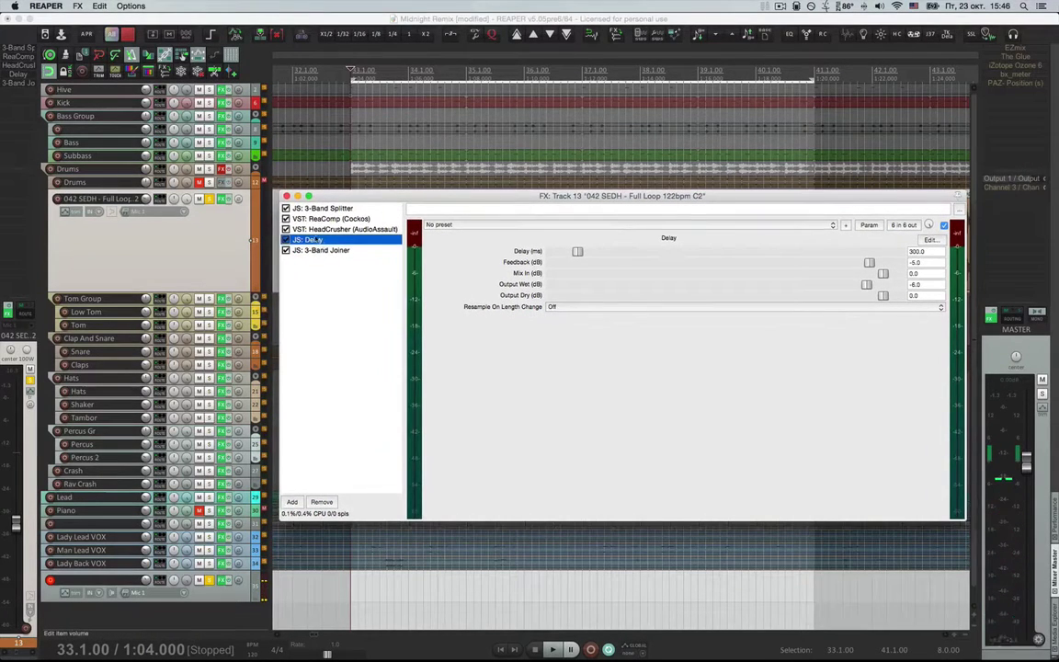
key(space)
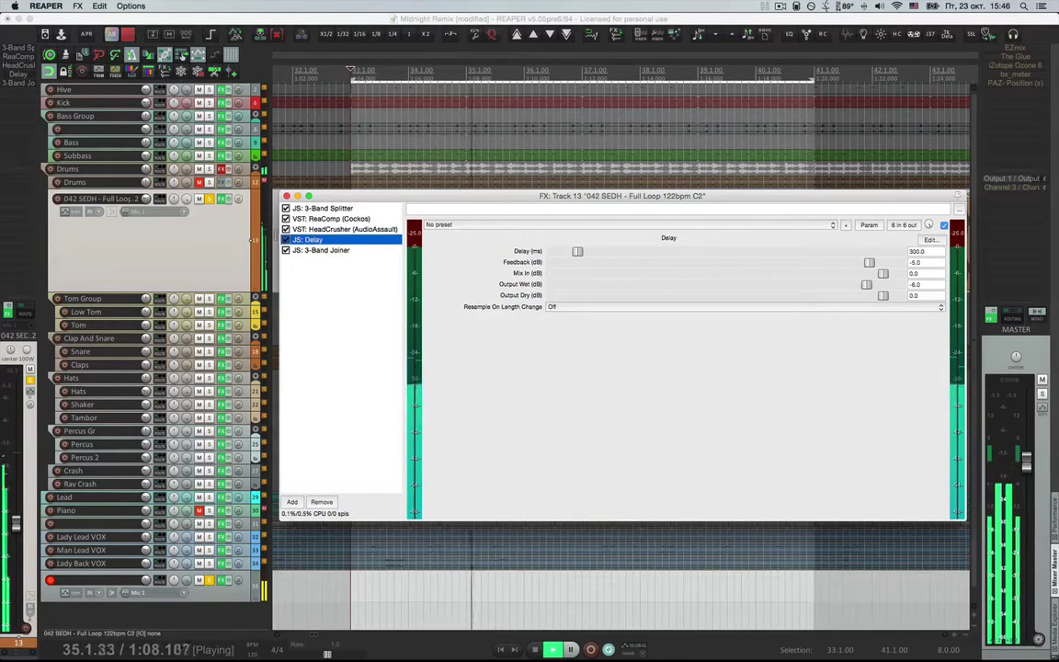
click(285, 240)
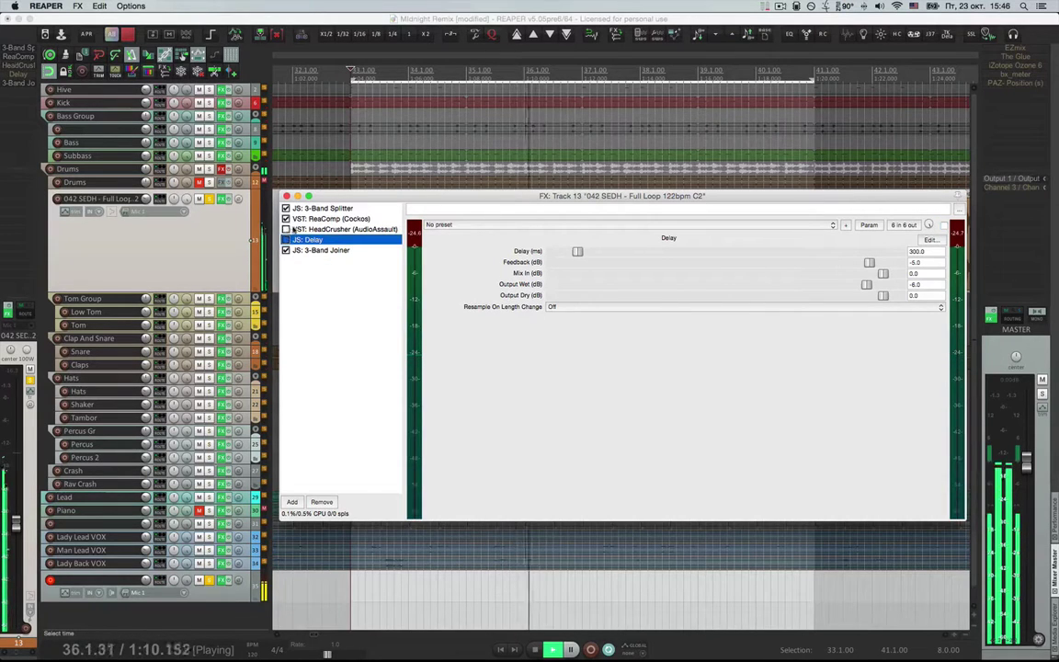
click(285, 229)
click(312, 219)
double_click(308, 219)
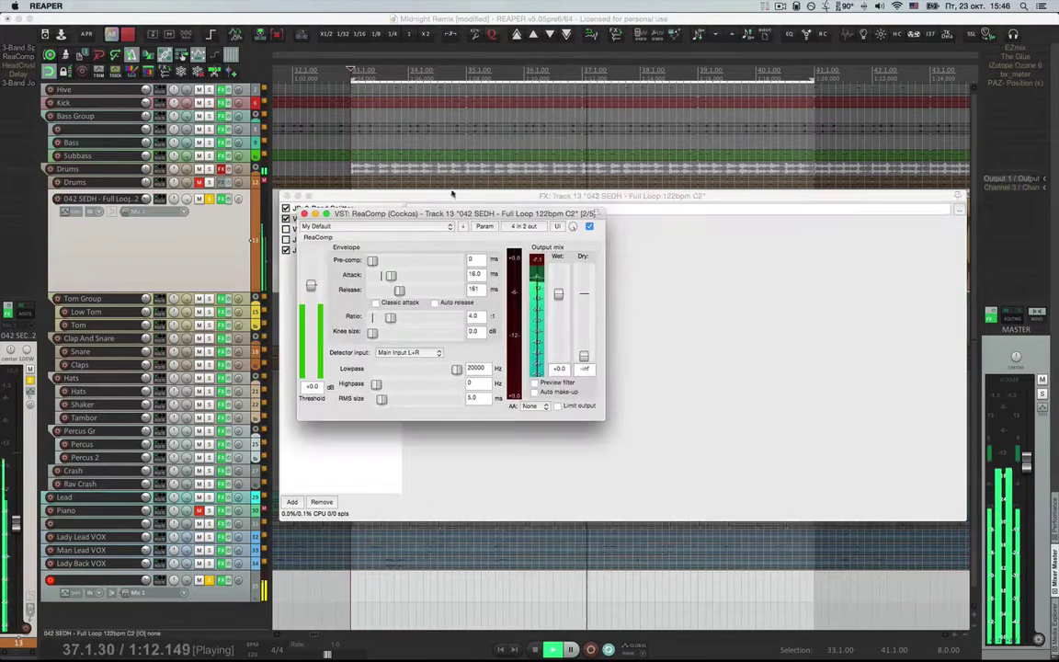
drag(466, 208, 779, 129)
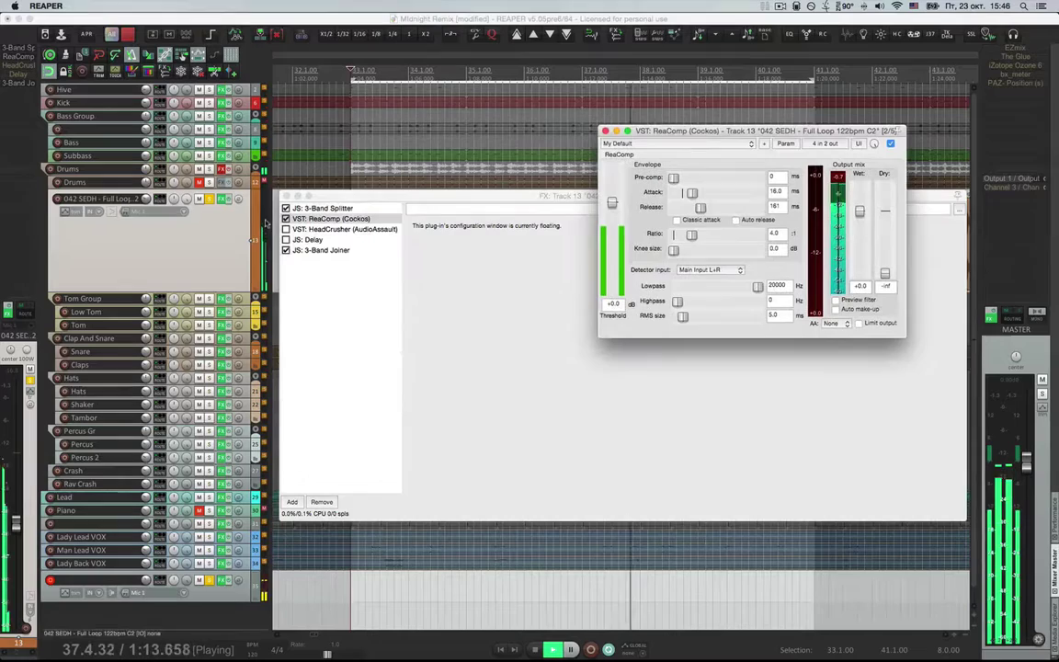
- Show the 3-Band Splitter's settings alongside ReaComp and lower ReaComp's threshold to -9.5 dB during playback
click(322, 208)
drag(368, 200, 251, 317)
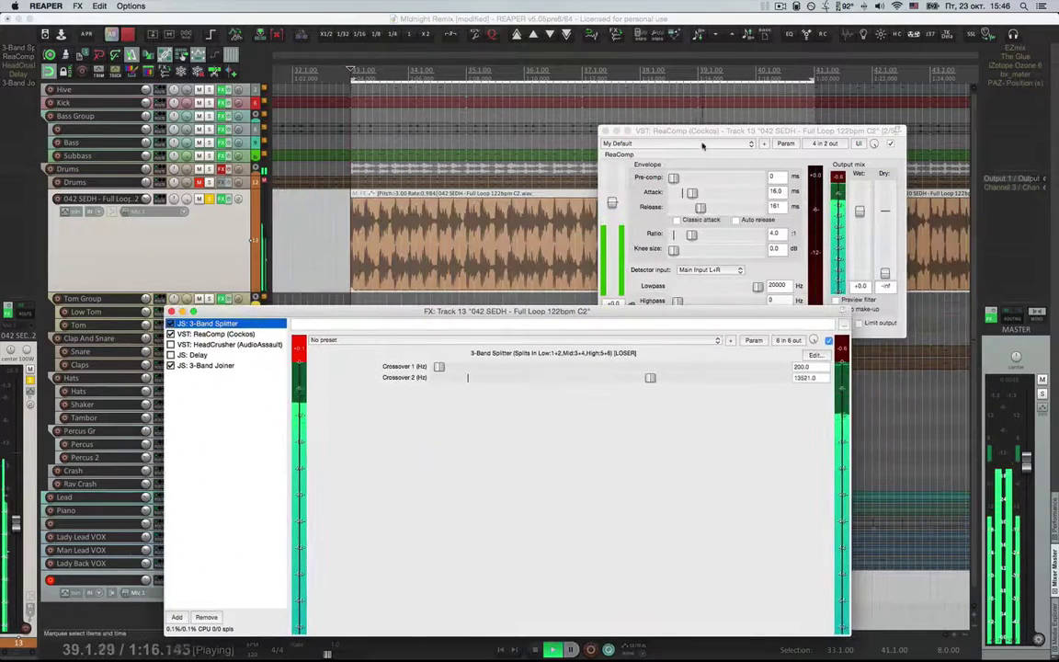
drag(644, 130, 432, 65)
drag(398, 137, 398, 159)
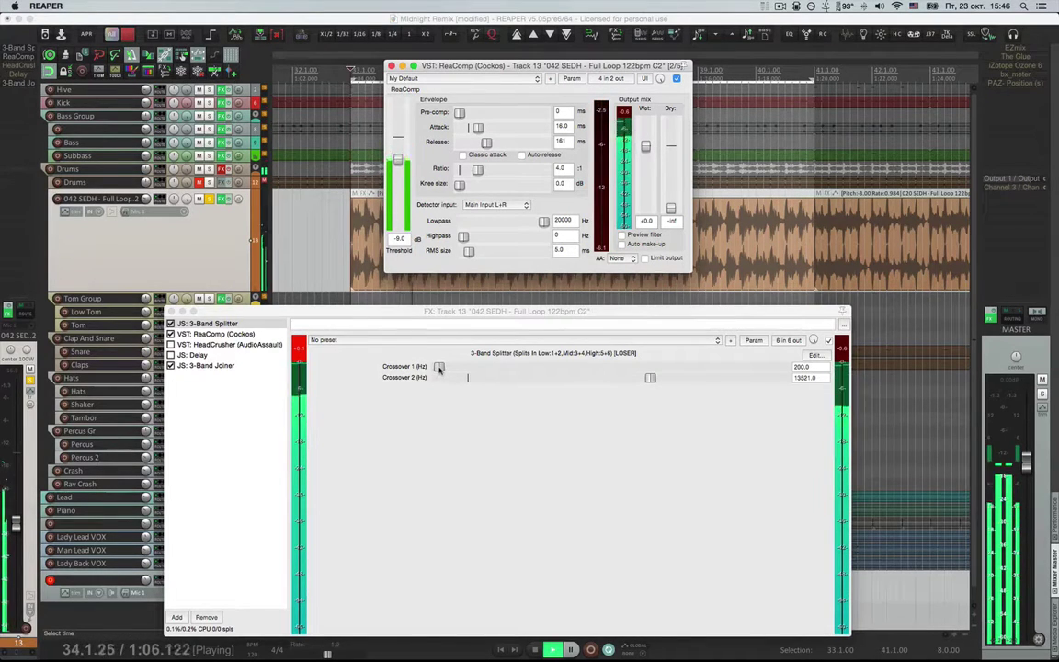
click(438, 367)
drag(438, 367, 436, 369)
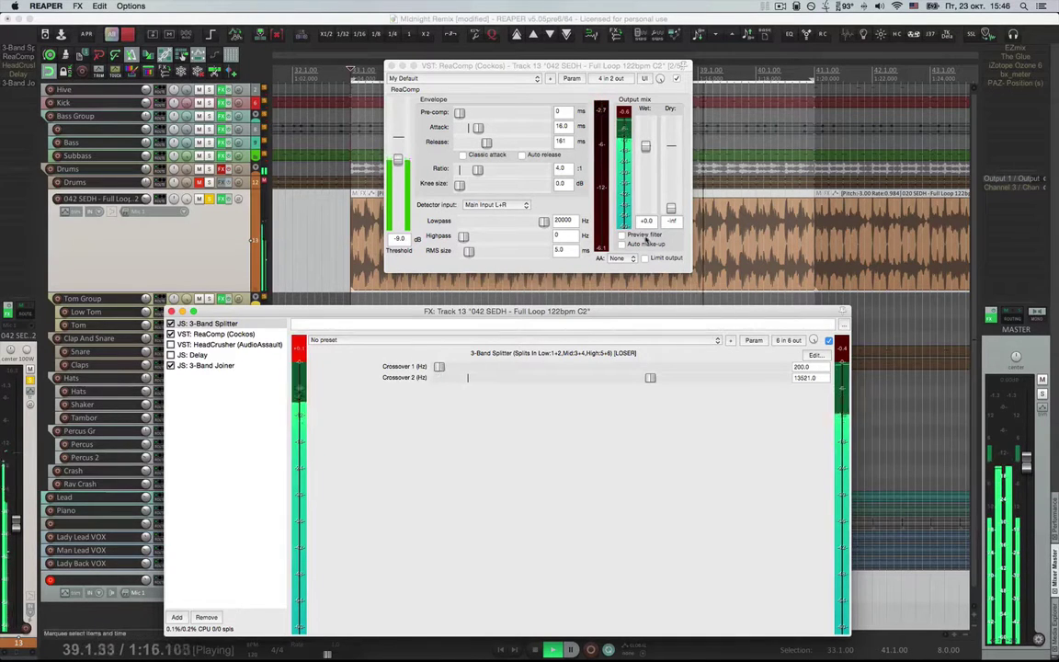
click(397, 161)
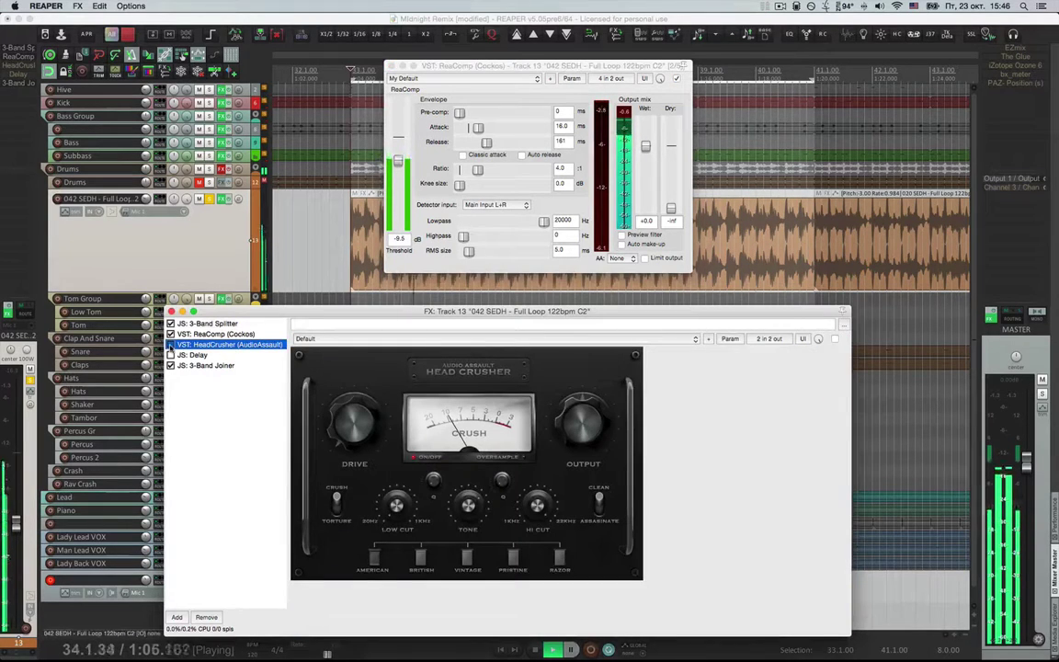
- Re-enable HeadCrusher and lower the 3-Band Splitter's Crossover 2 to 8891 Hz
click(170, 344)
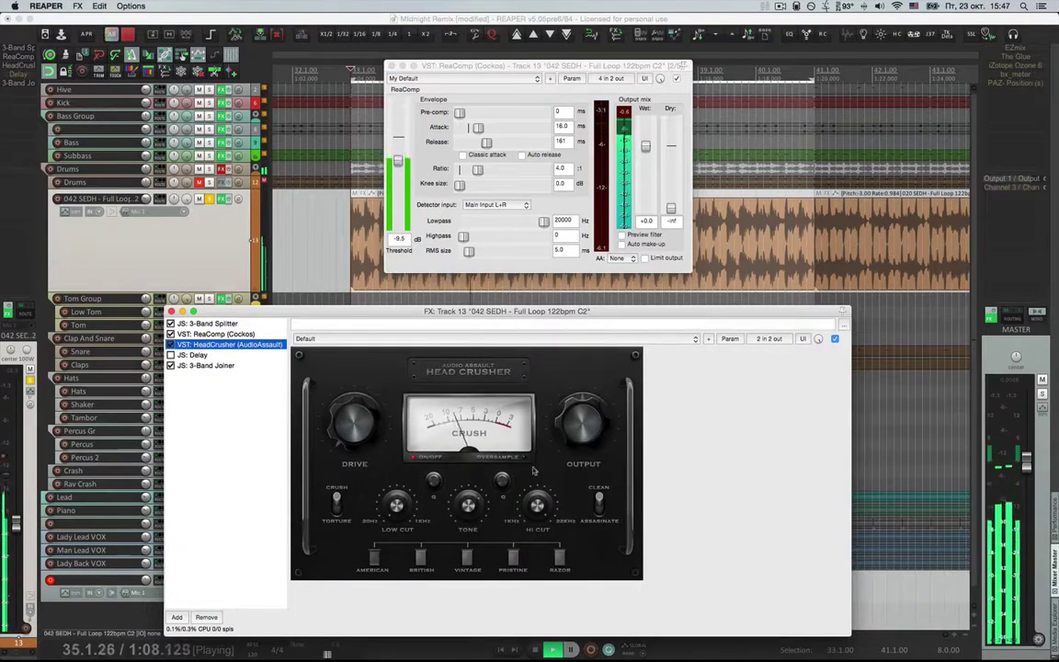
click(211, 324)
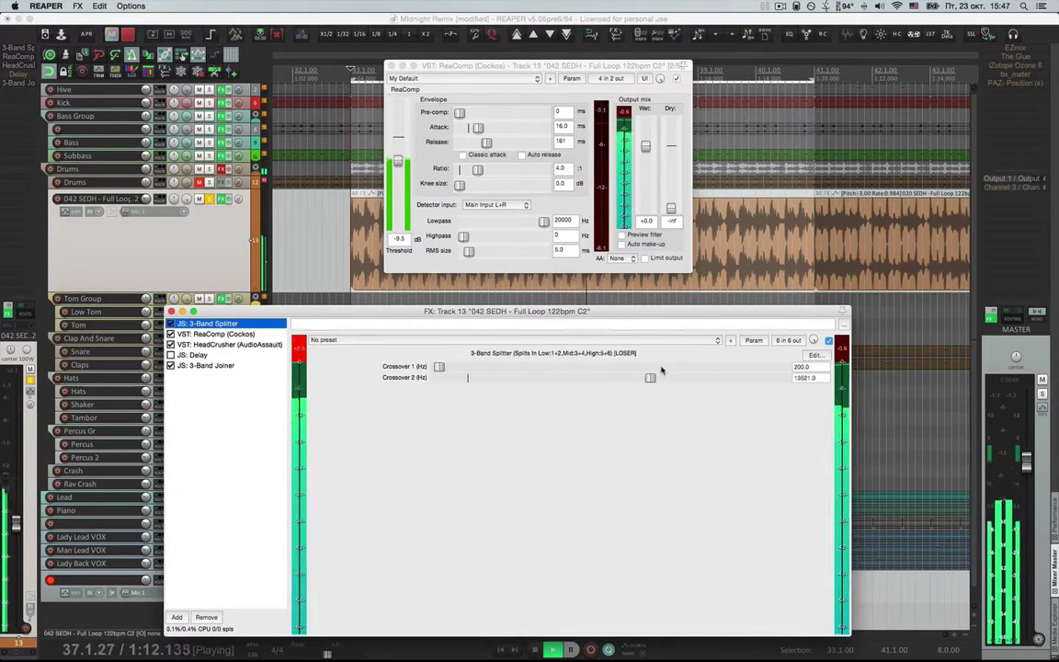
drag(653, 378, 577, 378)
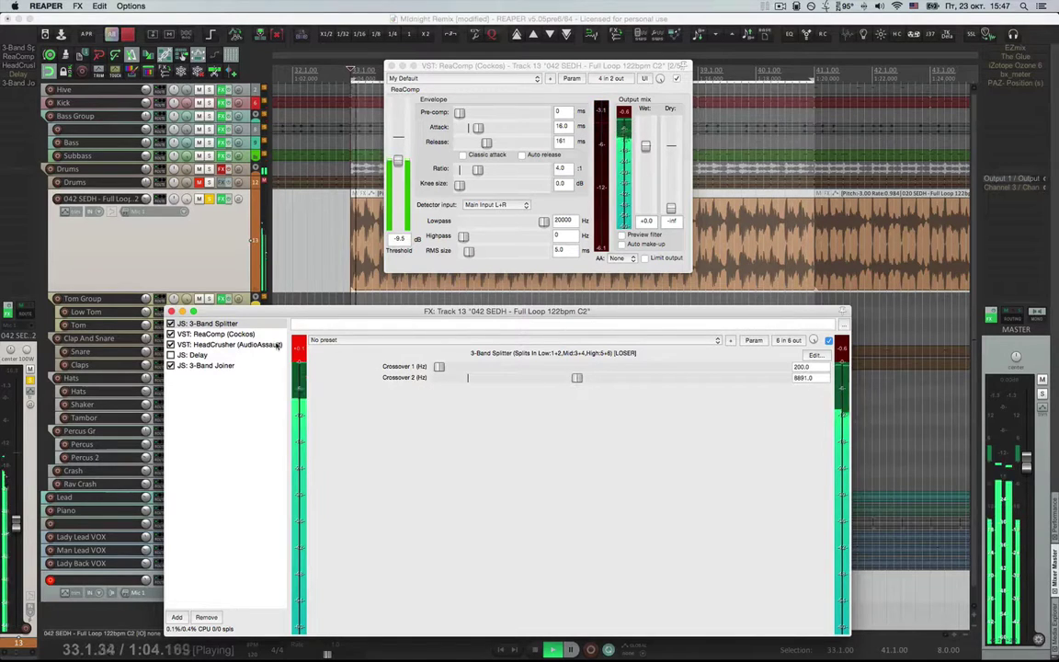
- Re-enable JS: Delay and raise the 3-Band Splitter's Crossover 2 to 12844 Hz
click(170, 355)
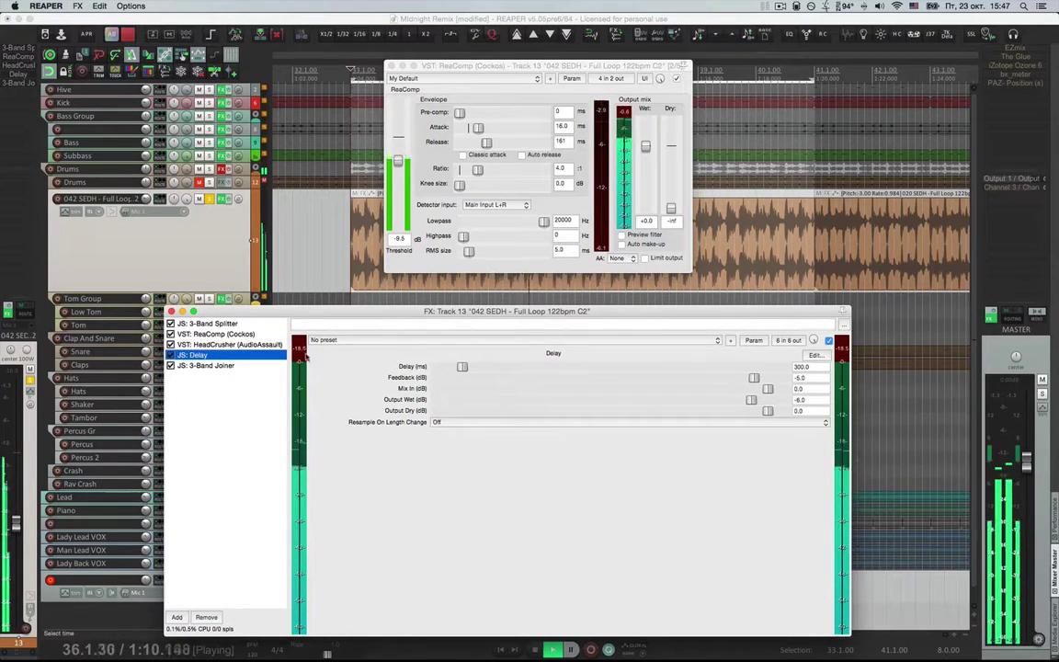
click(209, 324)
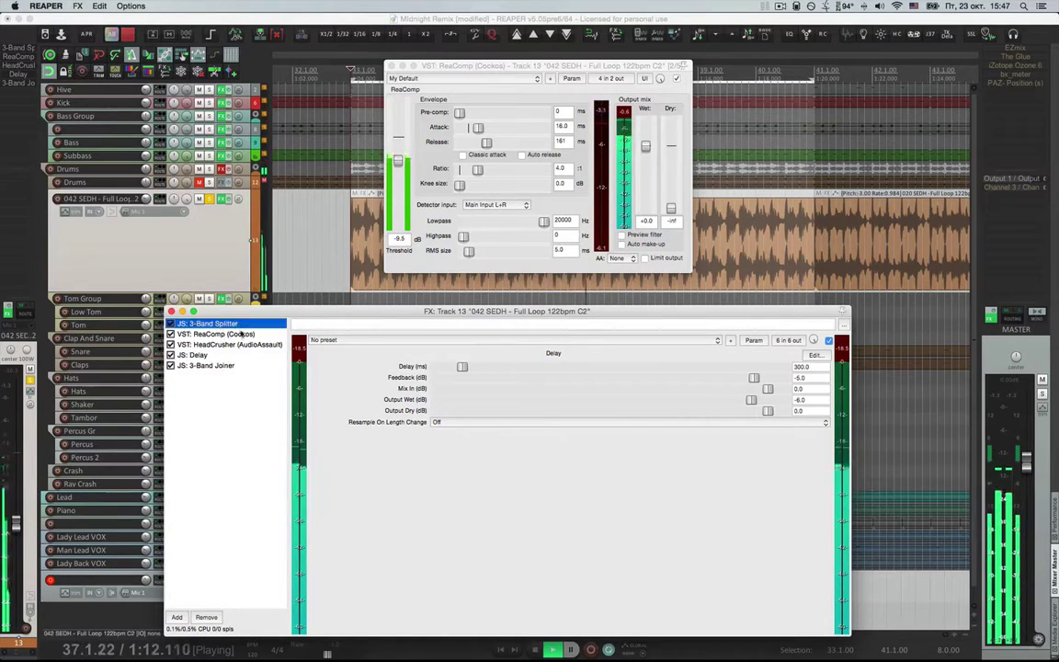
drag(576, 378, 640, 378)
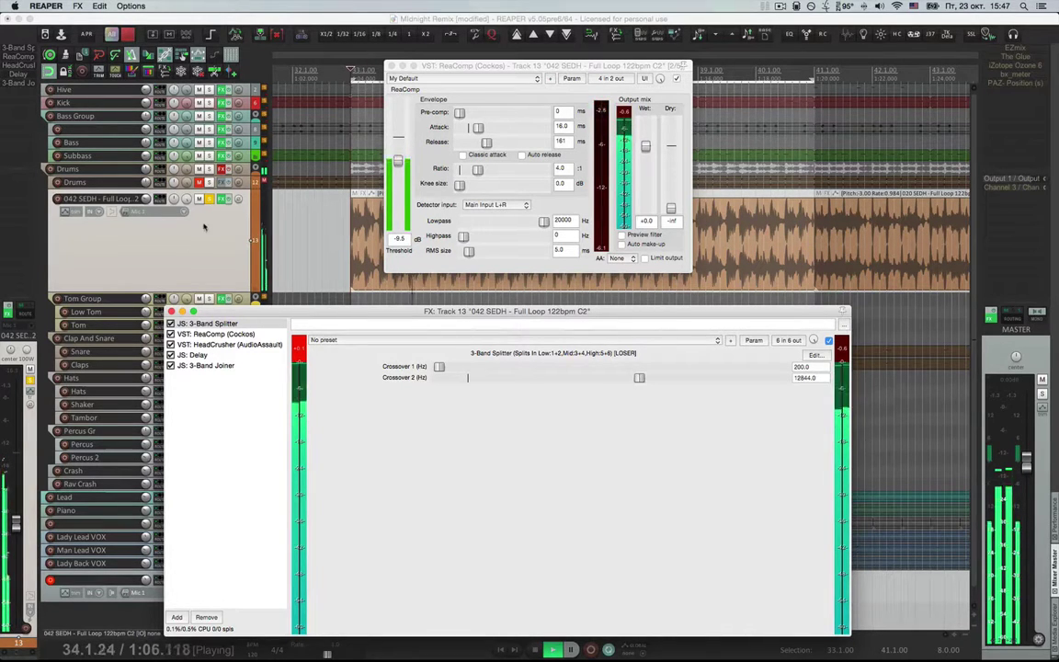
- Stop playback and set the 3-Band Splitter's Crossover 1 to 1105 Hz
click(216, 228)
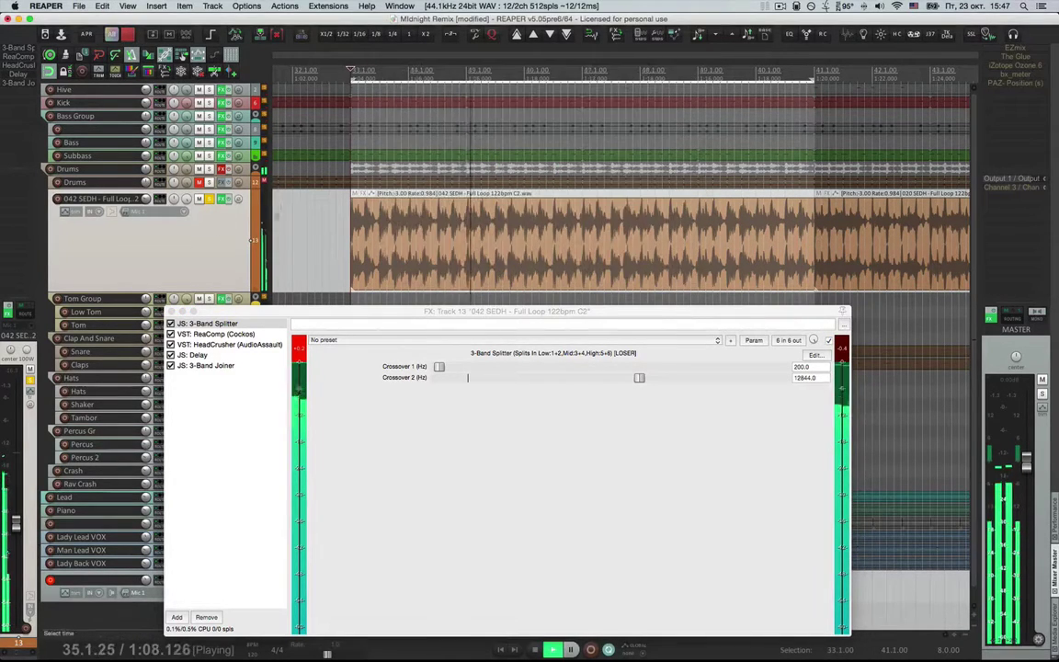
key(space)
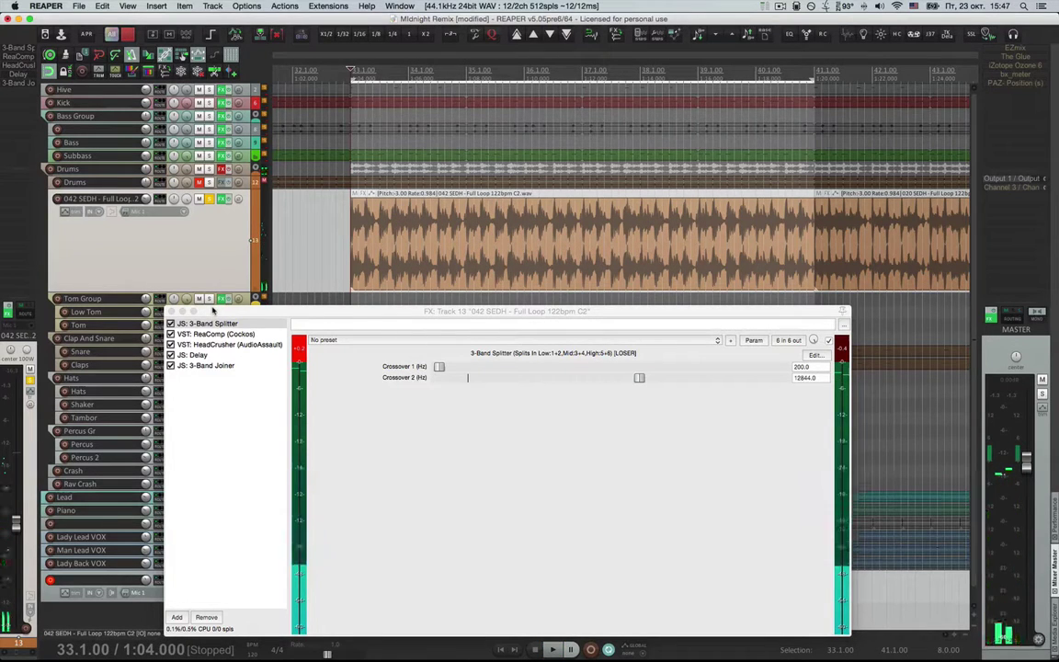
click(211, 324)
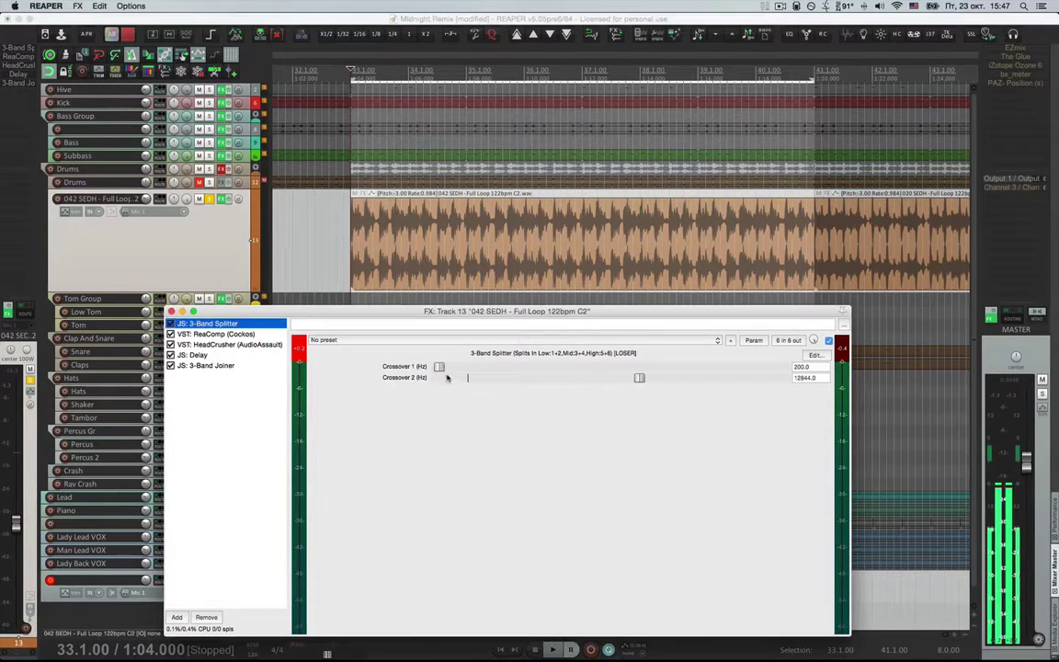
drag(440, 367, 449, 367)
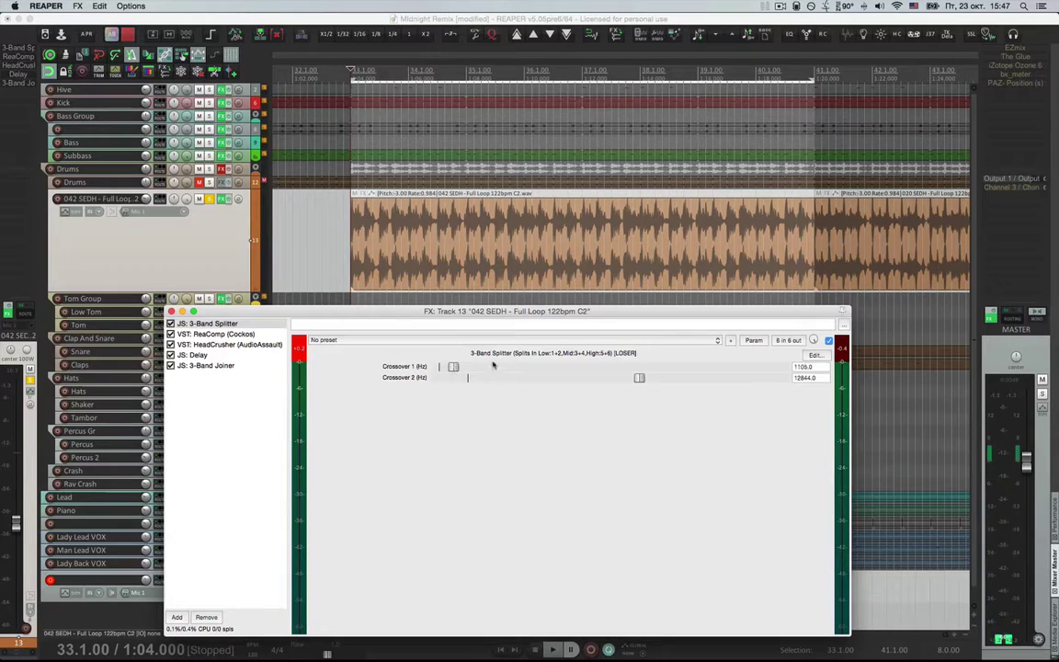
- Delete all five effects from track 13's chain, from the 3-Band Splitter through the 3-Band Joiner
click(222, 325)
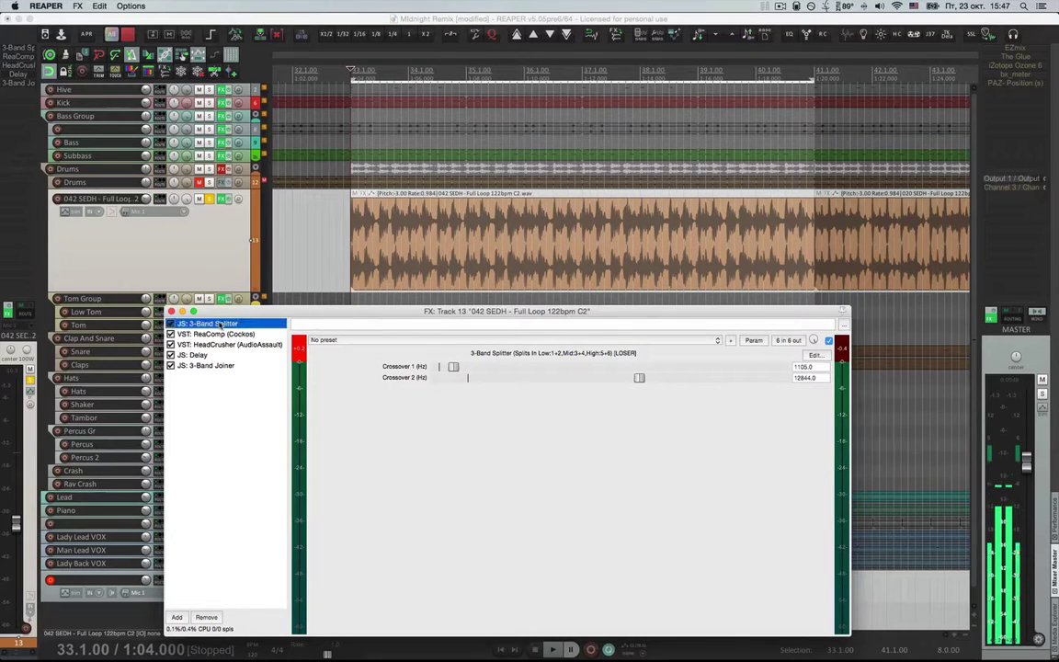
key(Delete)
key(Delete)
key(Delete)
key(Delete)
key(Delete)
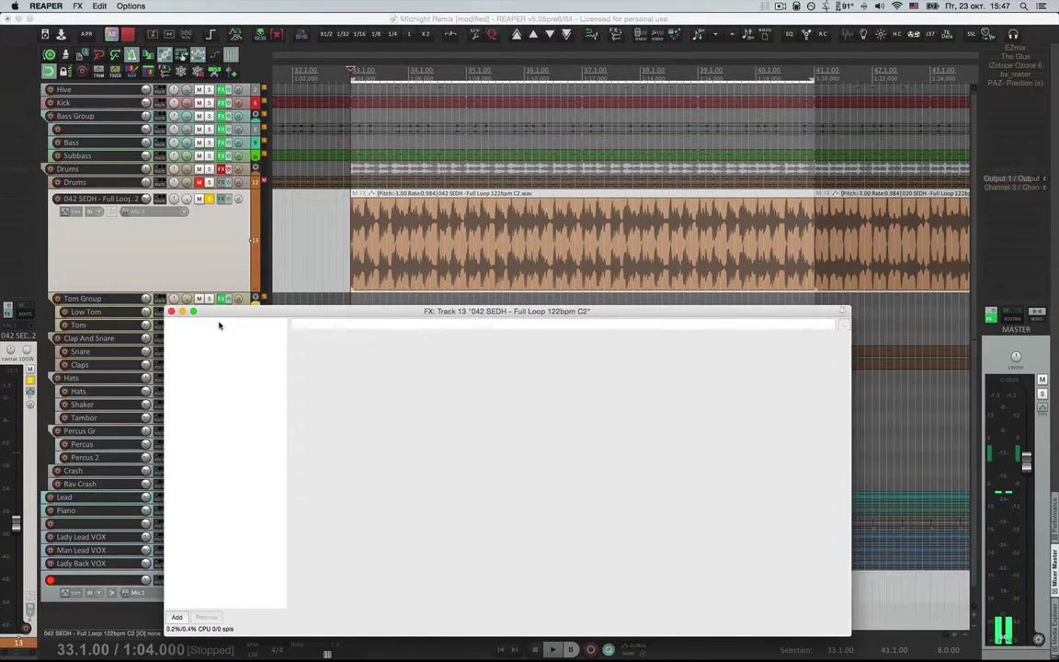
- Find the JS effect "8 channel input switcher" by filtering for "8" and add it to track 13's empty chain
double_click(232, 348)
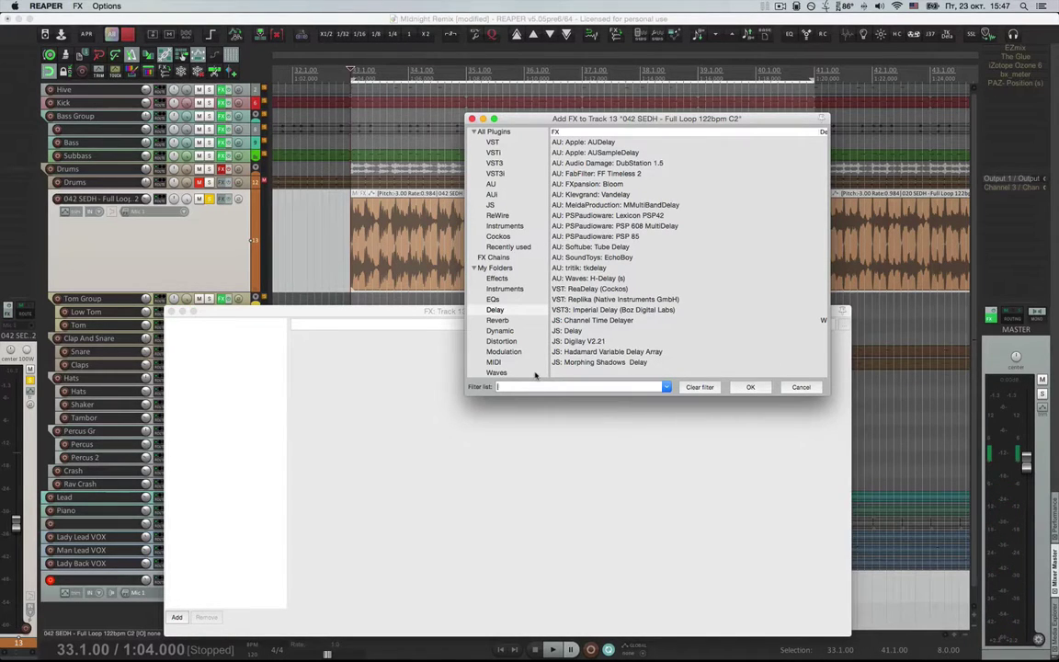
text(8)
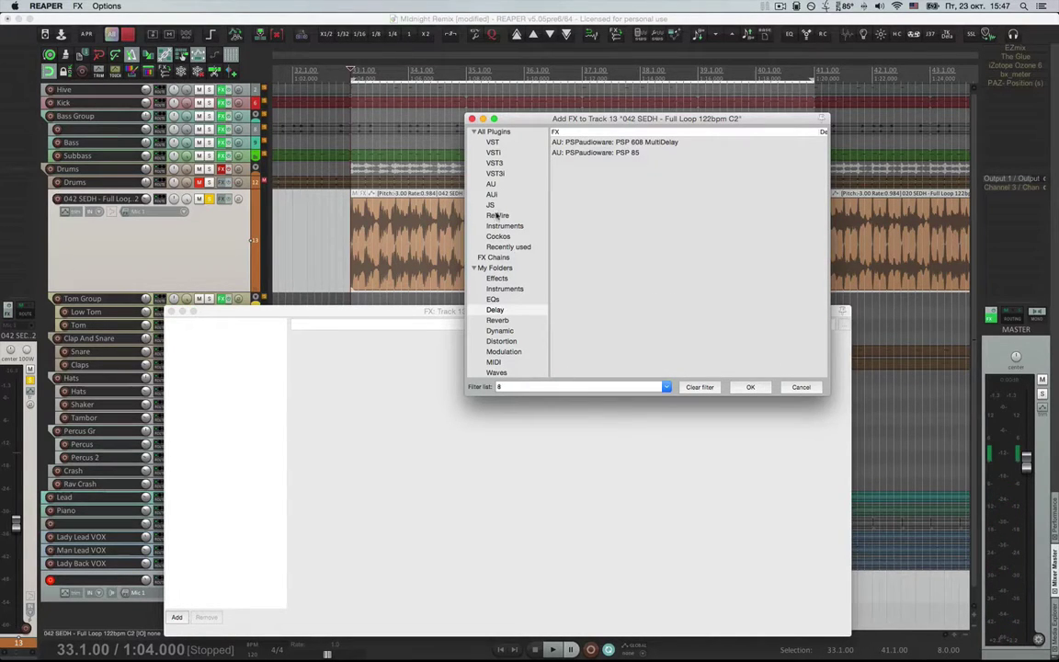
click(493, 205)
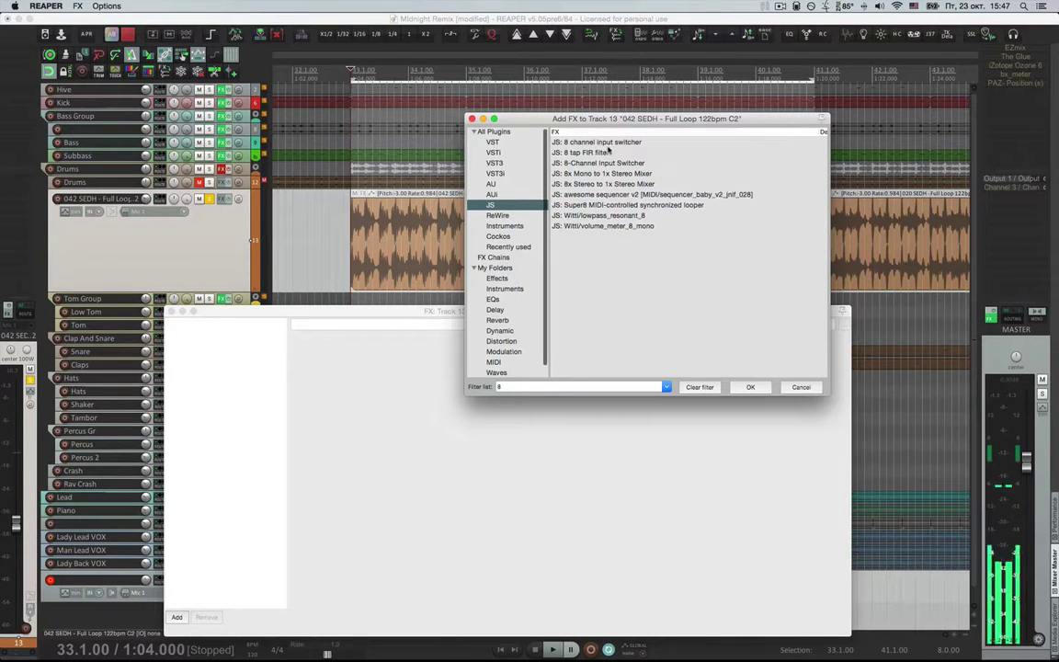
double_click(609, 144)
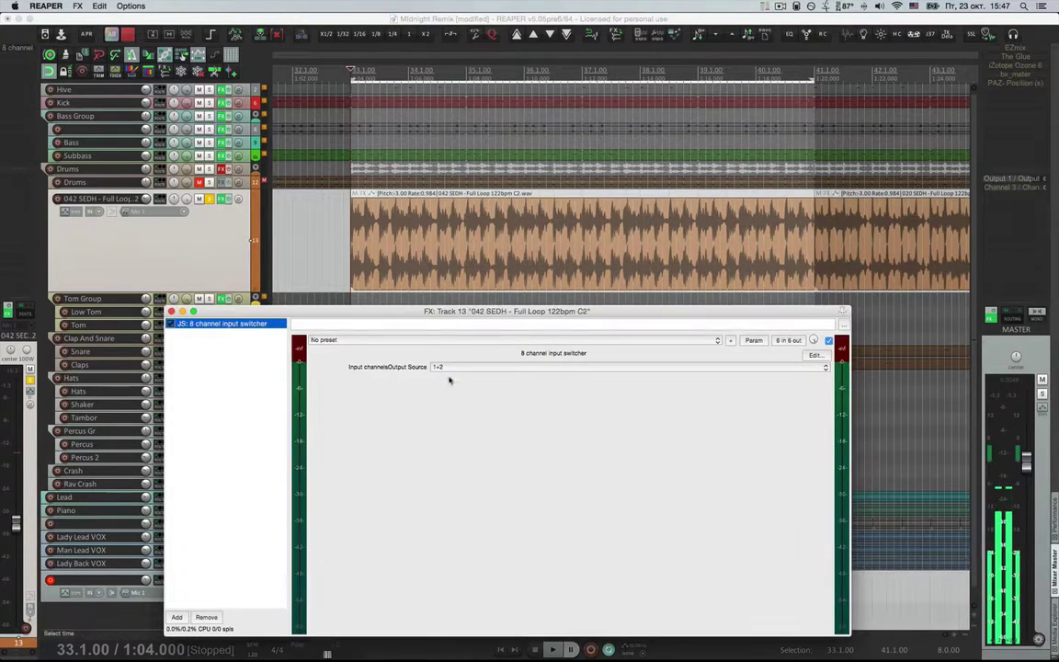
- Disconnect inputs 3 to 6 in the 8 channel input switcher's pin routing, keeping only inputs 1 and 2 mapped
click(787, 341)
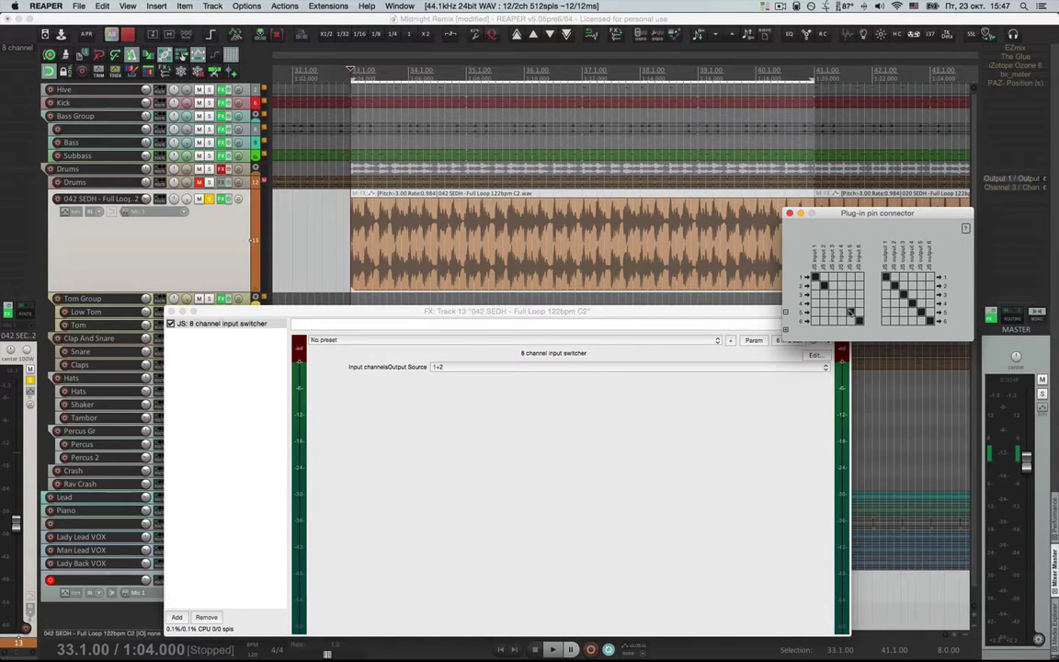
drag(876, 212, 791, 180)
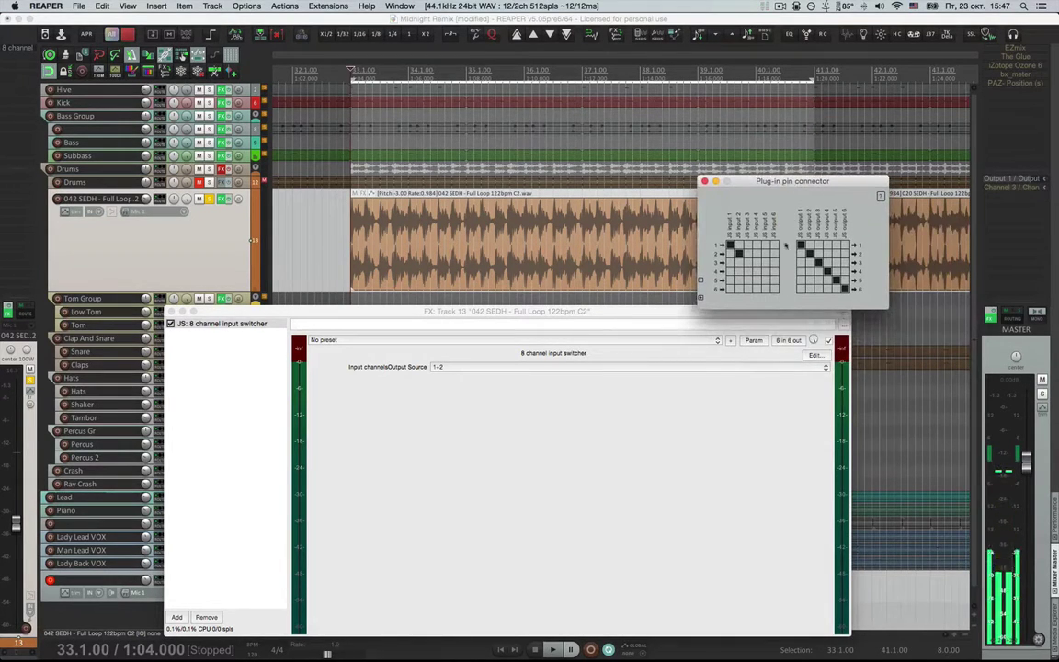
- Try expanding the 8 channel input switcher's pin routing to eight channels, reduce it back to six and close the routing window
click(700, 298)
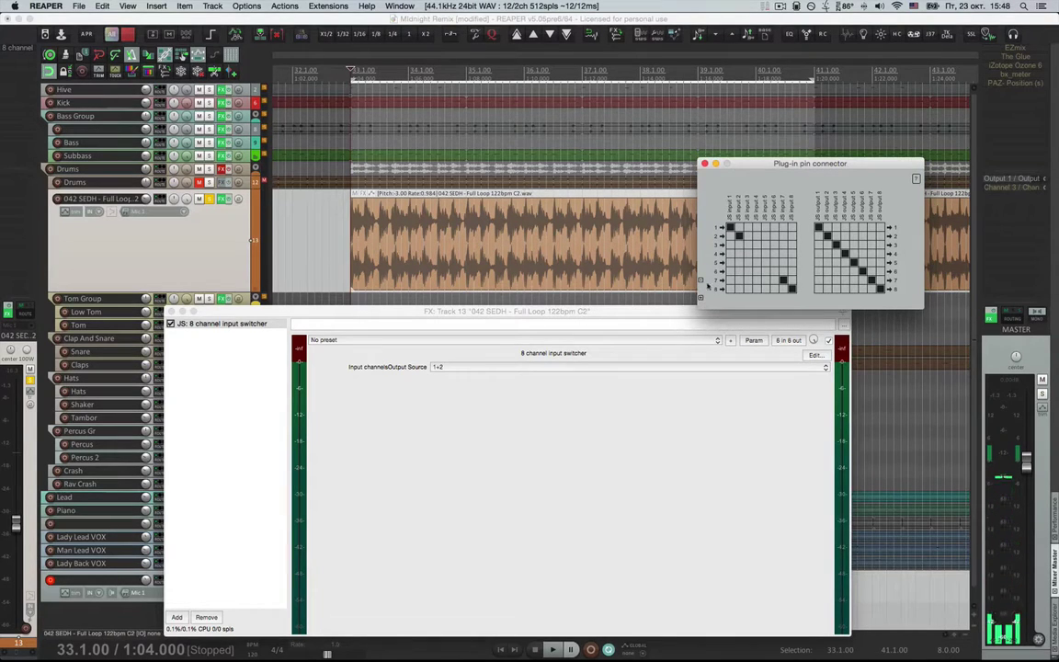
click(699, 280)
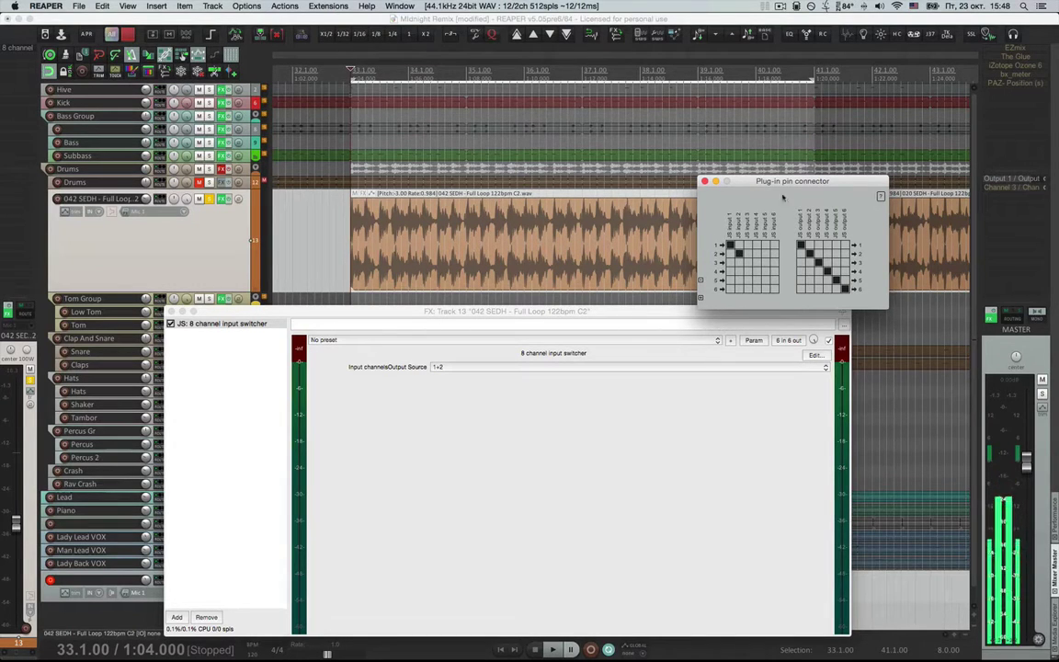
click(704, 181)
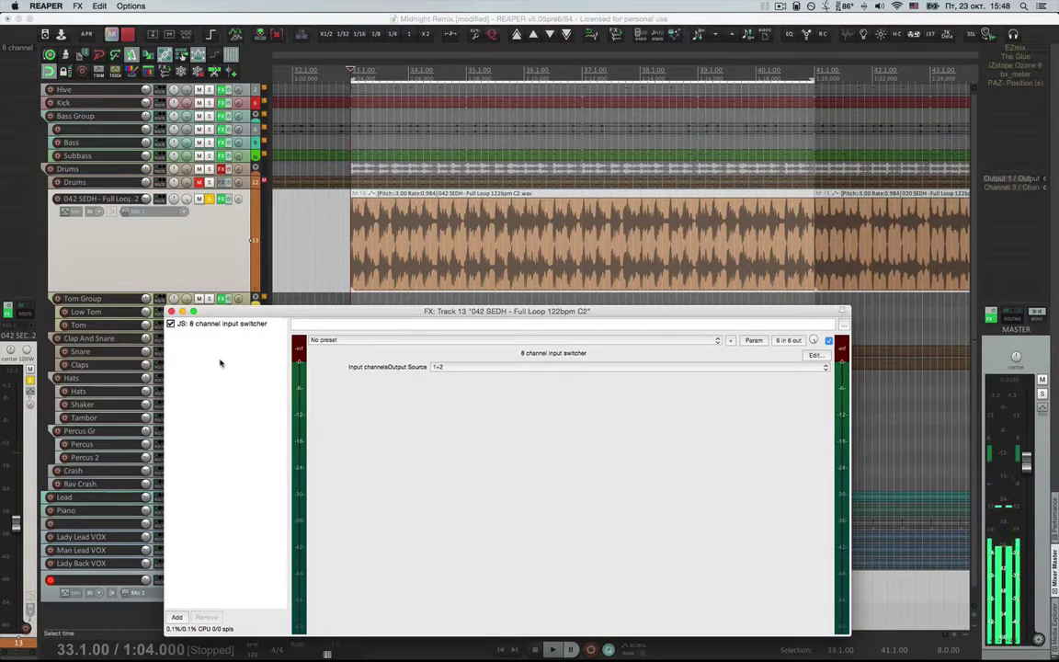
- Add the JS effect "8x Stereo to 1x Stereo Mixer" after the 8 channel input switcher and review the mixer's pin routing
double_click(220, 361)
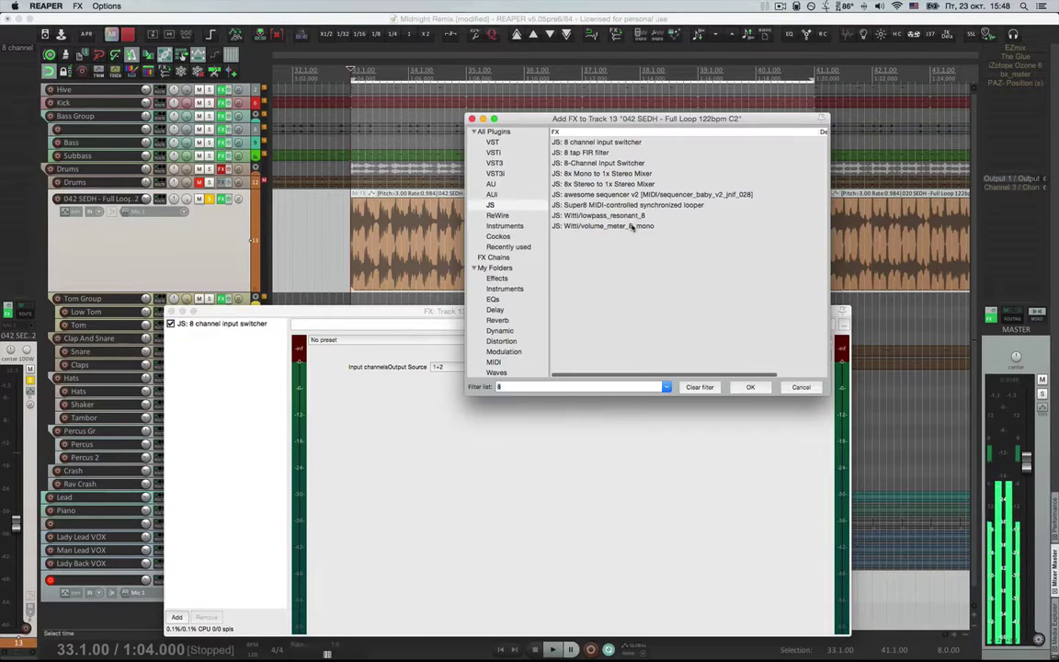
double_click(606, 183)
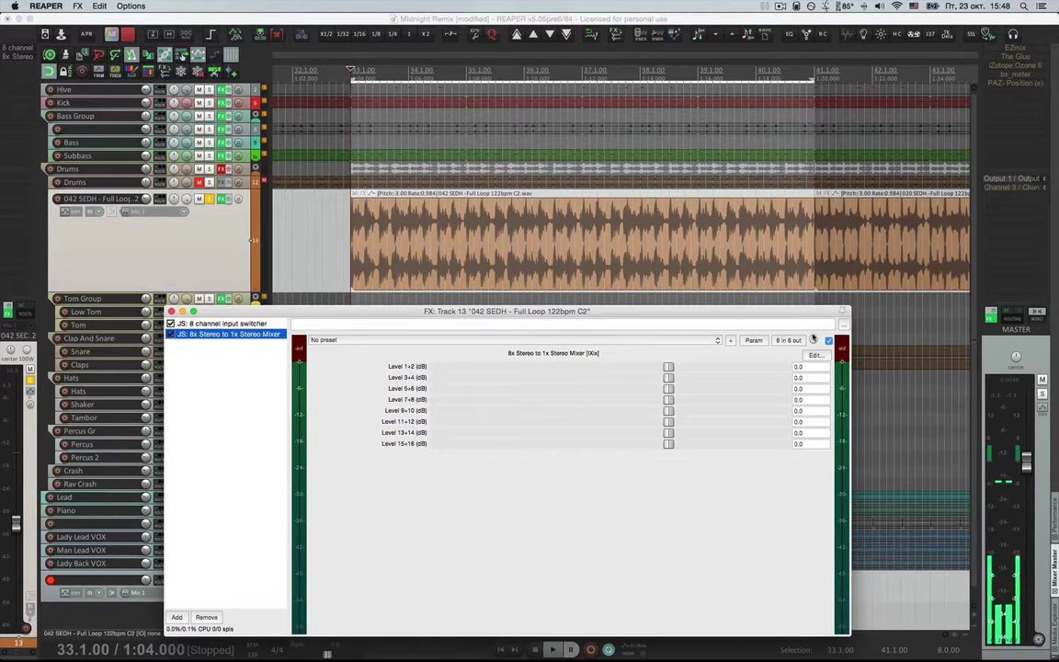
click(790, 340)
drag(827, 207, 701, 95)
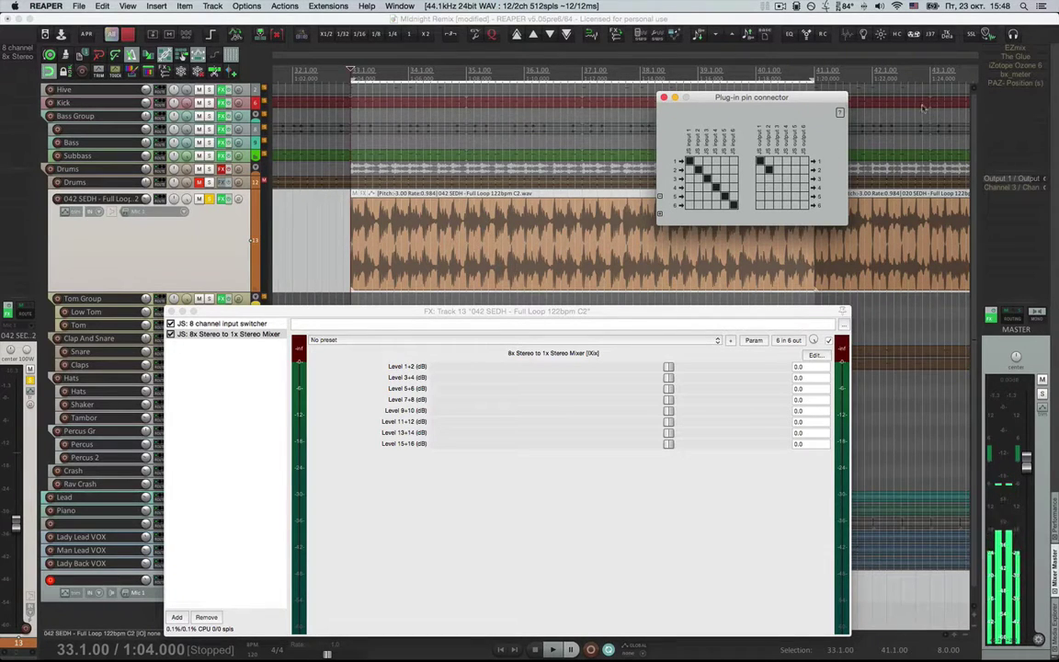
click(665, 97)
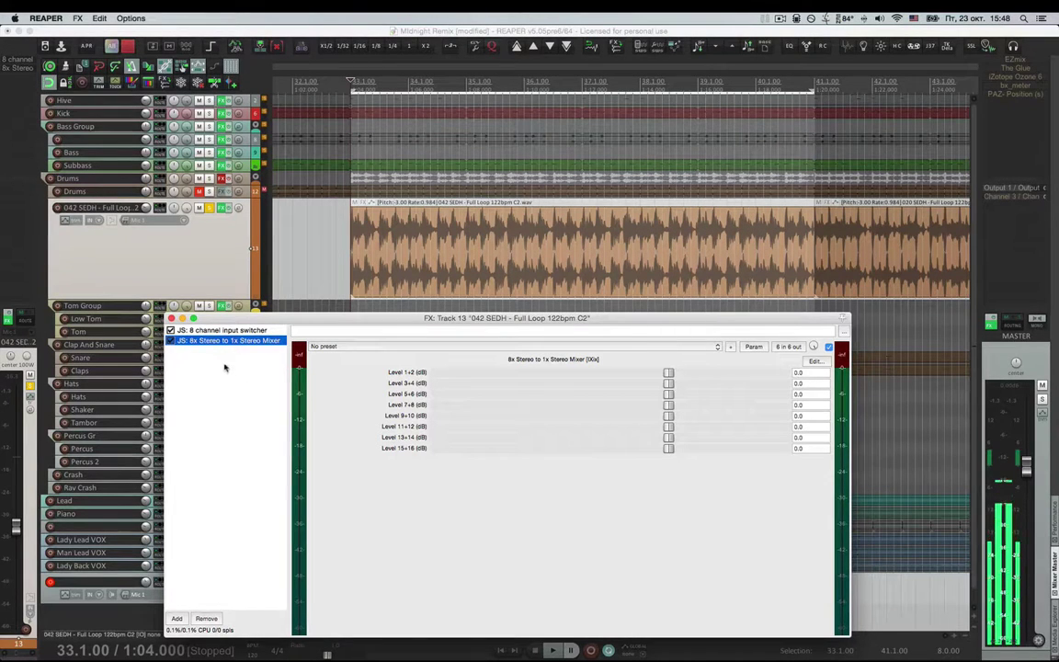
click(778, 347)
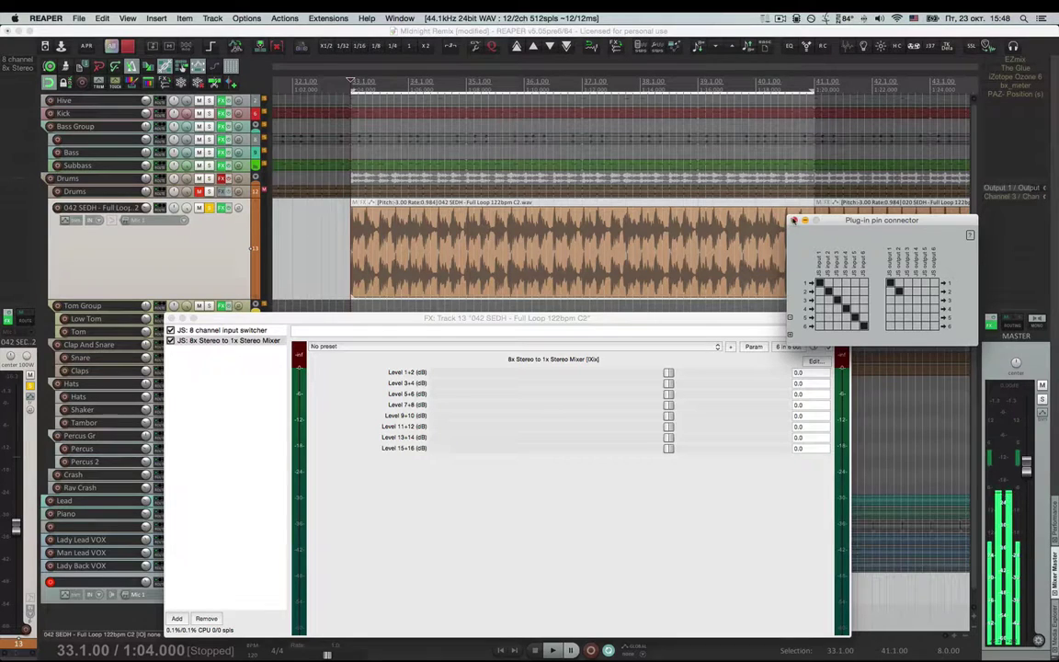
click(793, 221)
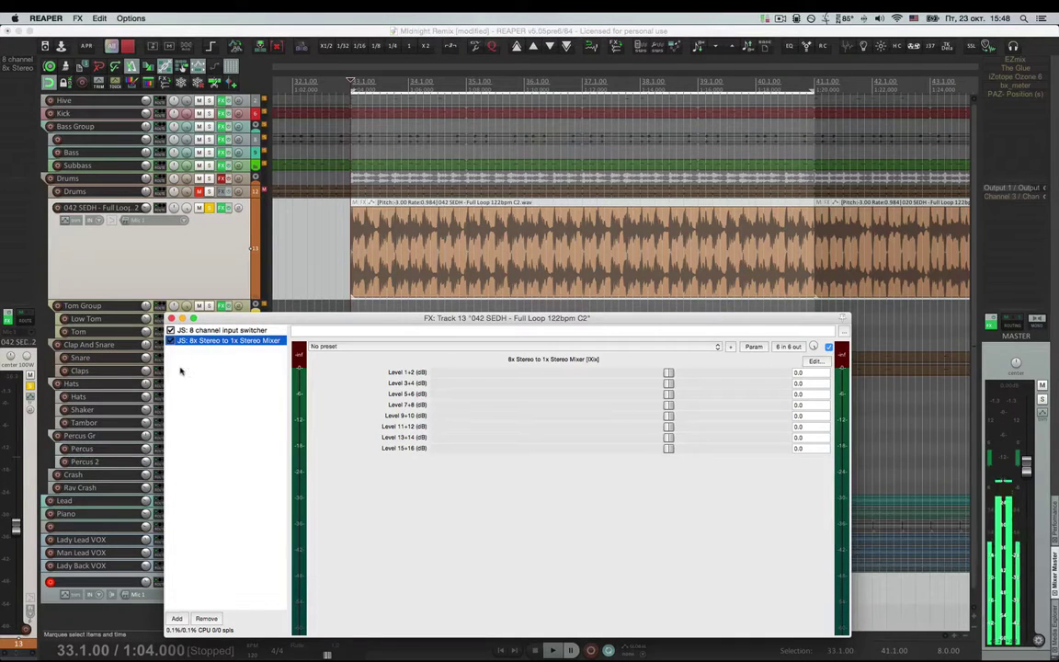